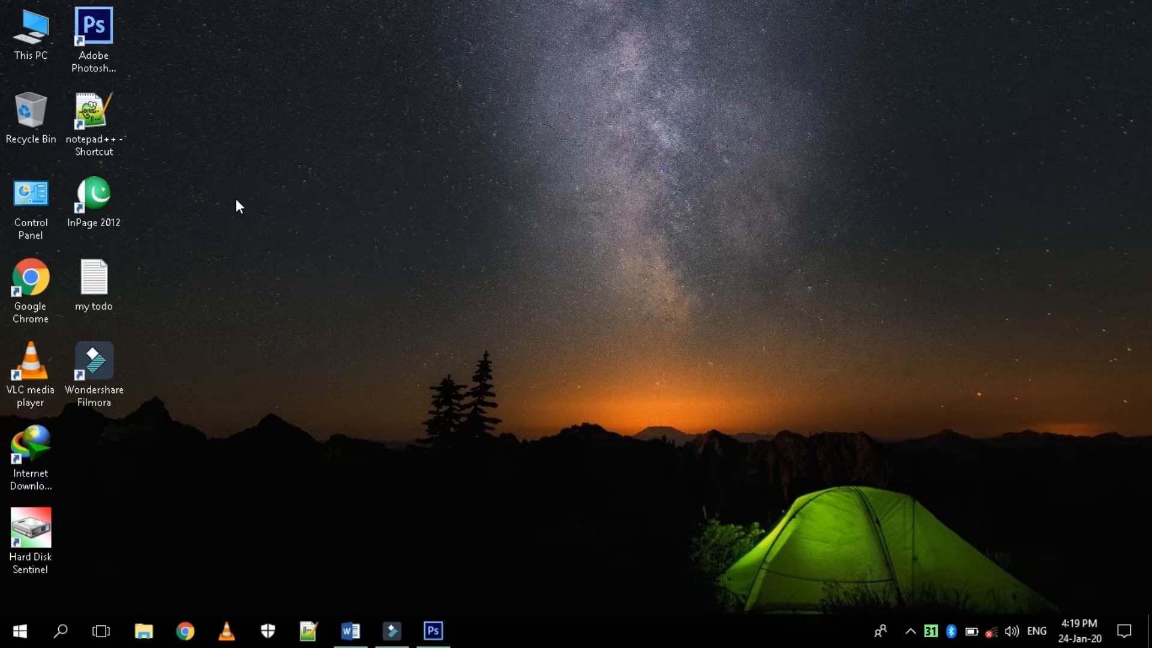
Step: Review the requirements list for writing Urdu in Photoshop in the open Word document
click(350, 630)
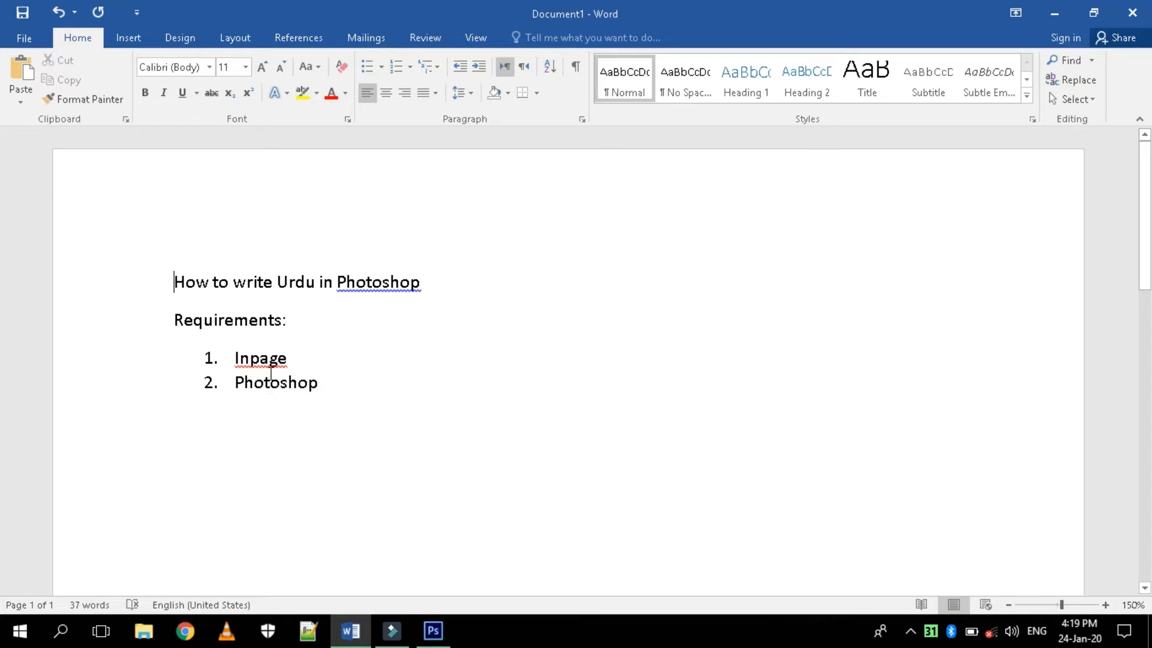
click(286, 363)
click(288, 388)
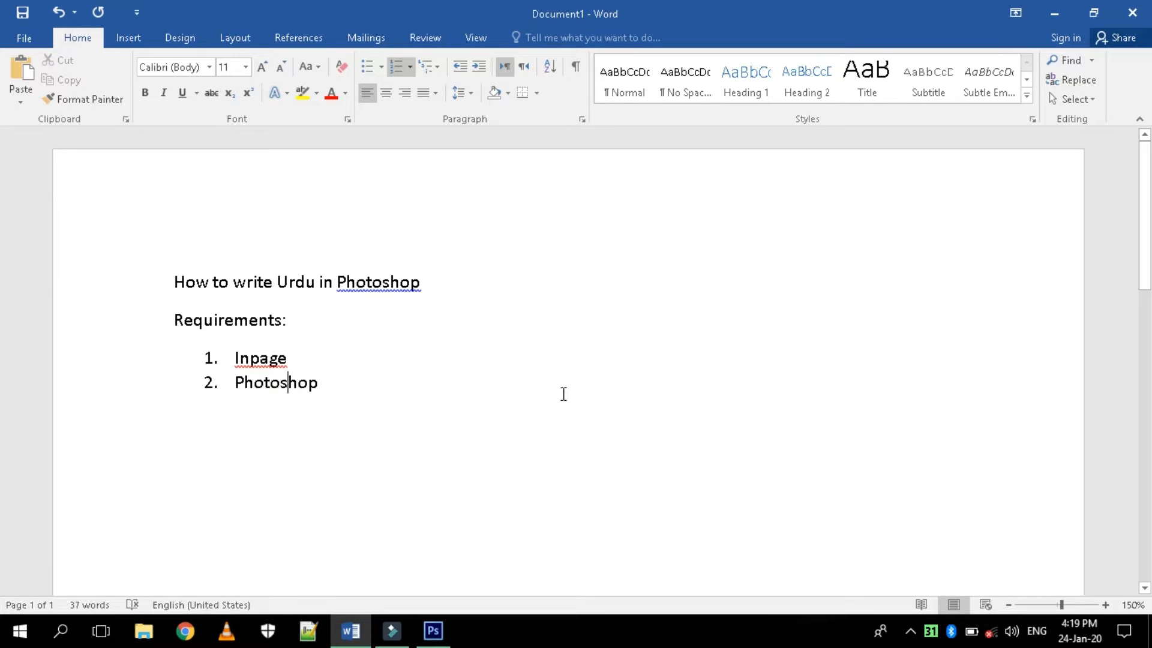
click(1059, 12)
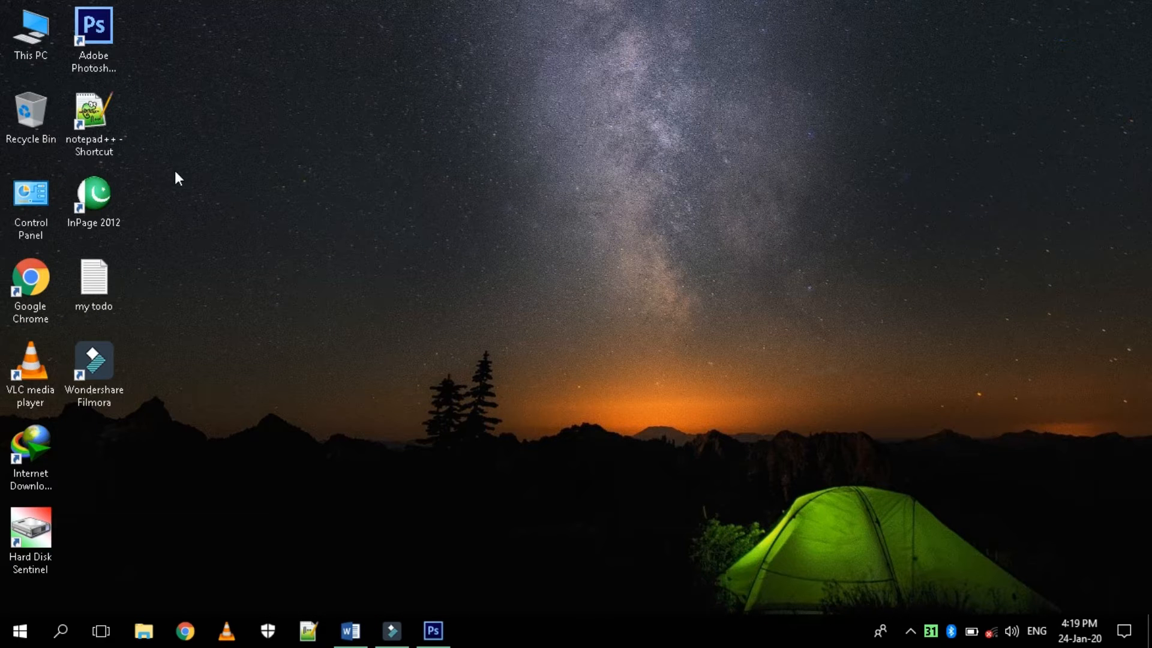
Step: Launch InPage 2012
double_click(81, 196)
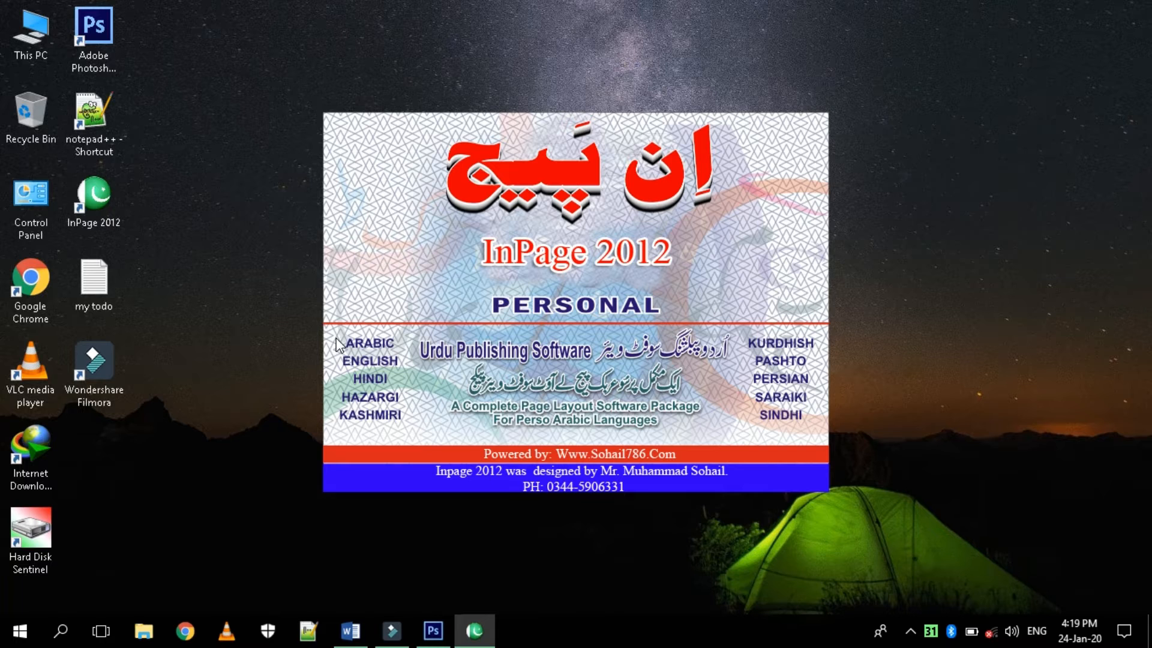
click(911, 630)
right_click(941, 567)
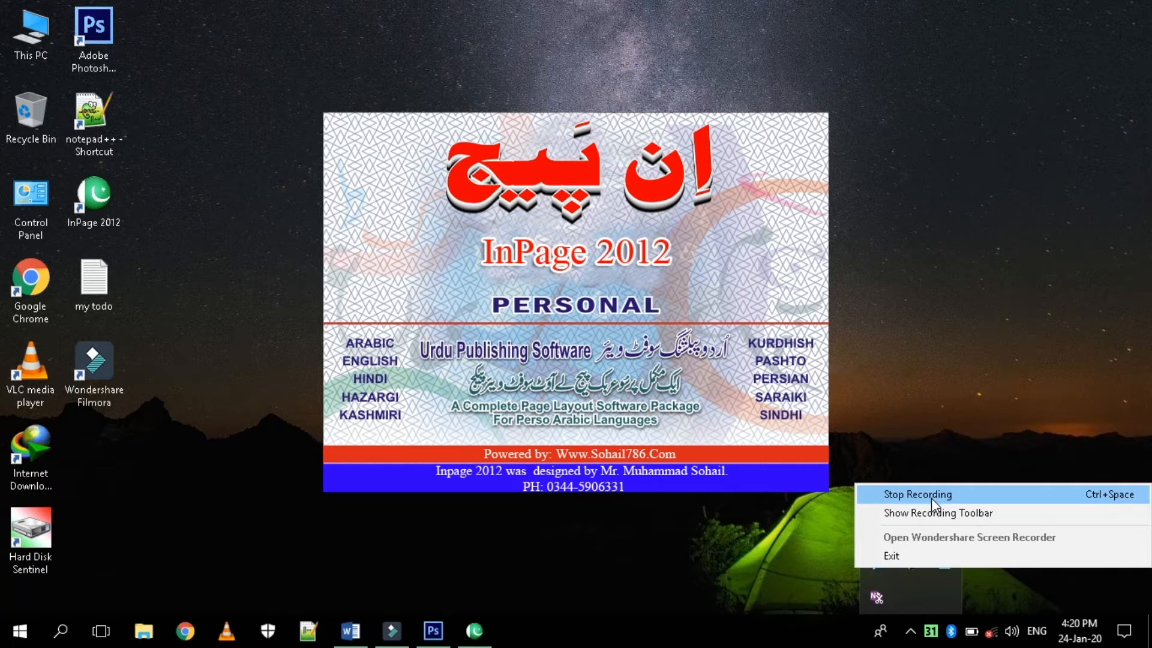
click(768, 609)
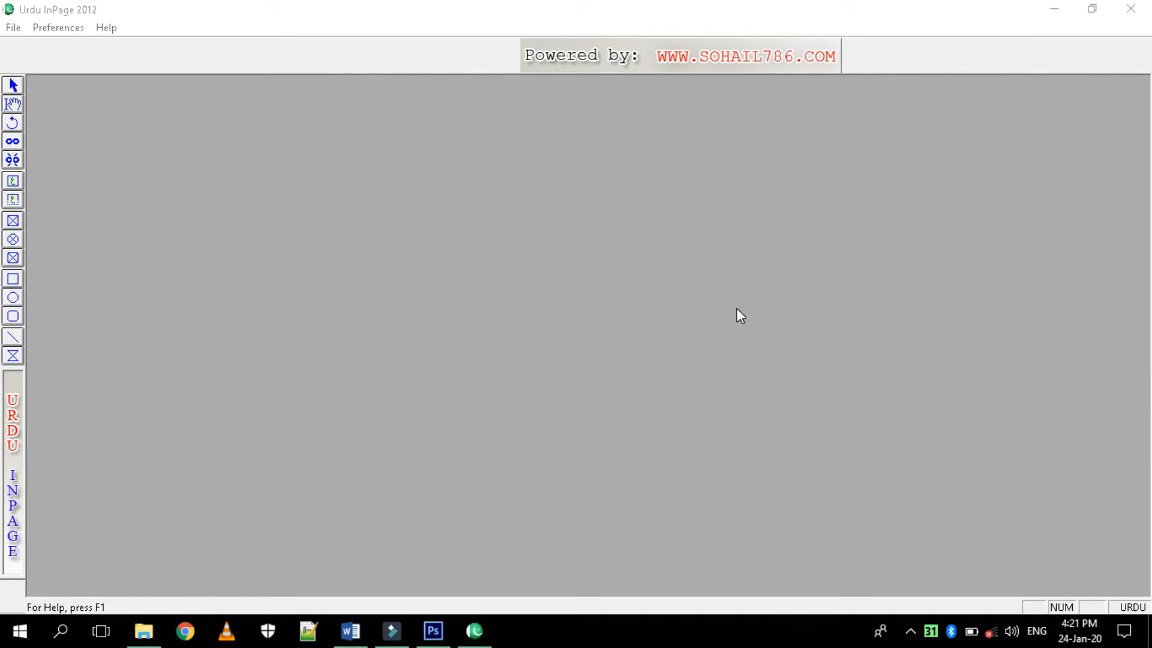
Step: Create a new one-page A4 document in landscape orientation
click(583, 228)
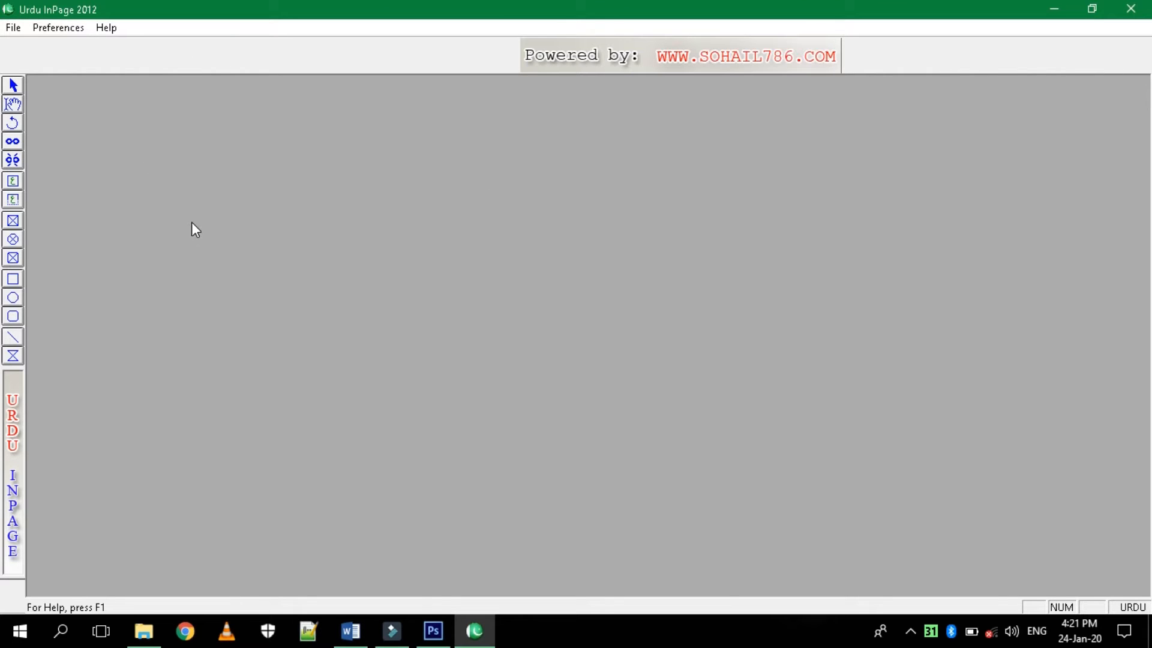
key(ctrl+n)
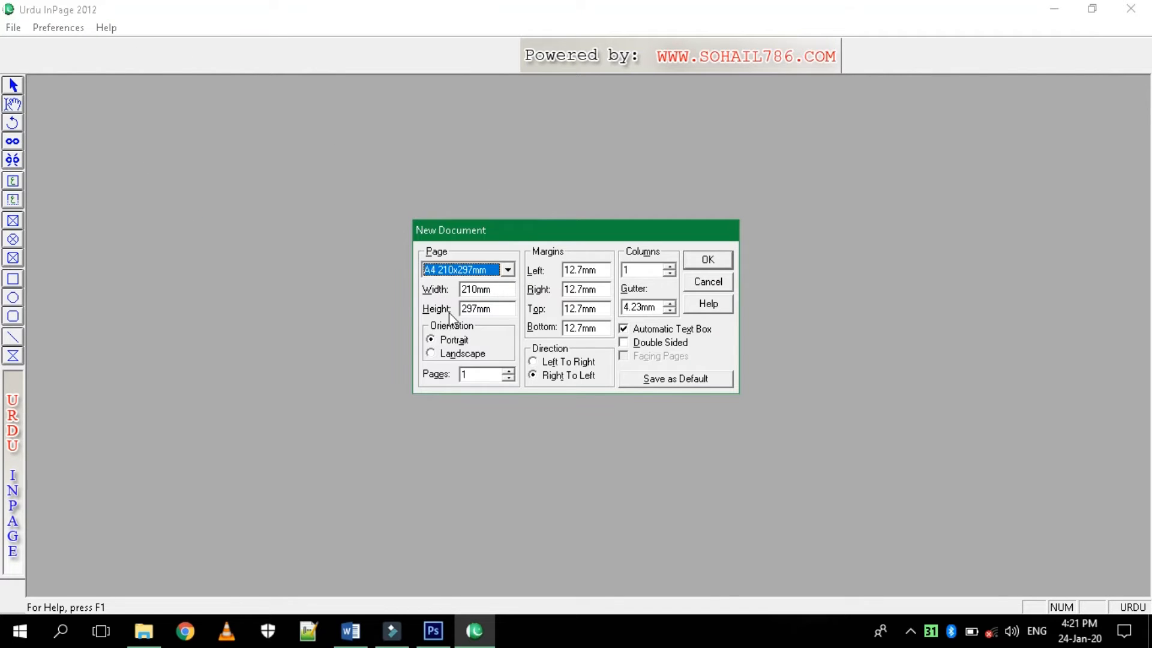
click(456, 354)
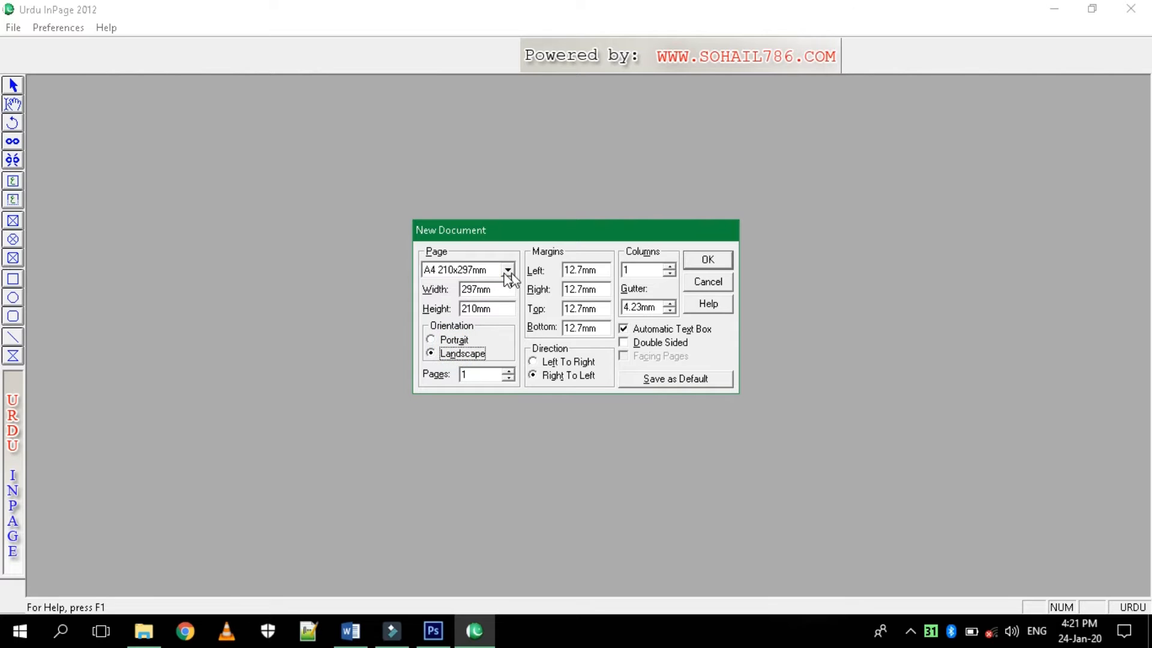
click(696, 260)
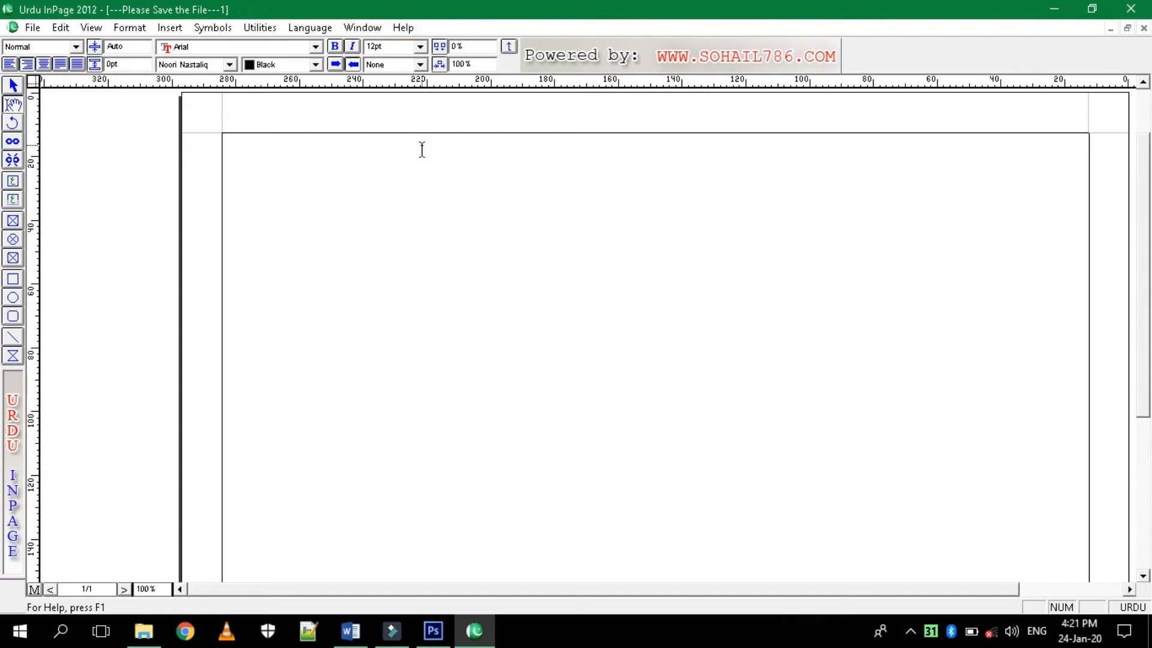
Step: Set the font size for the page's text to 24pt
click(420, 47)
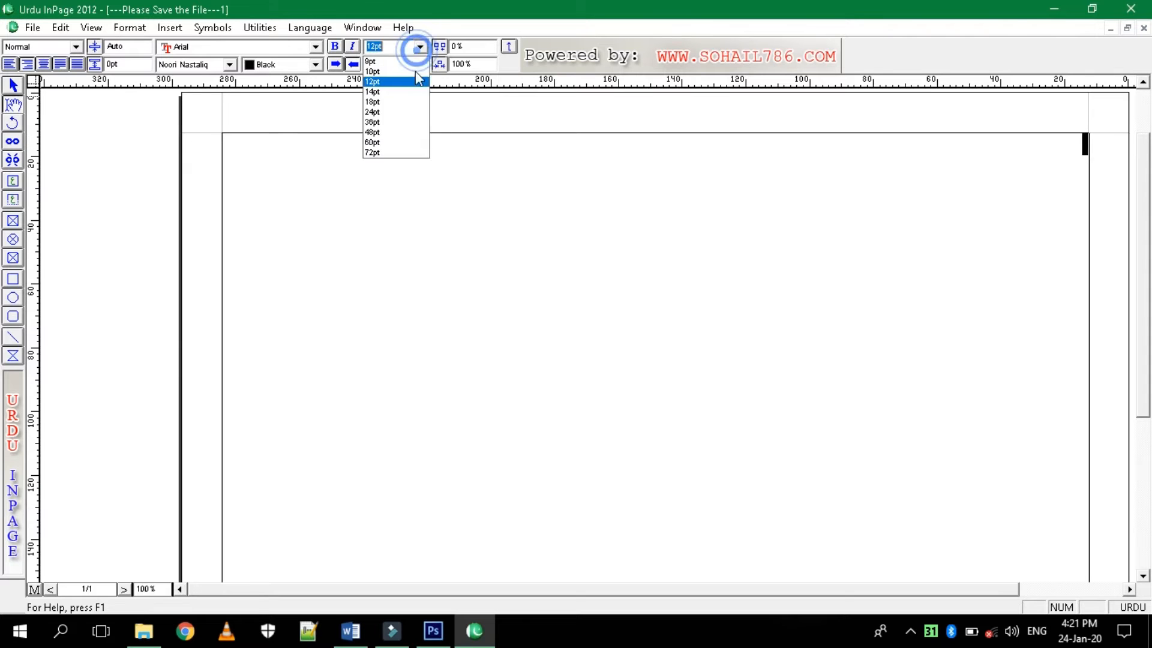
click(400, 113)
click(722, 244)
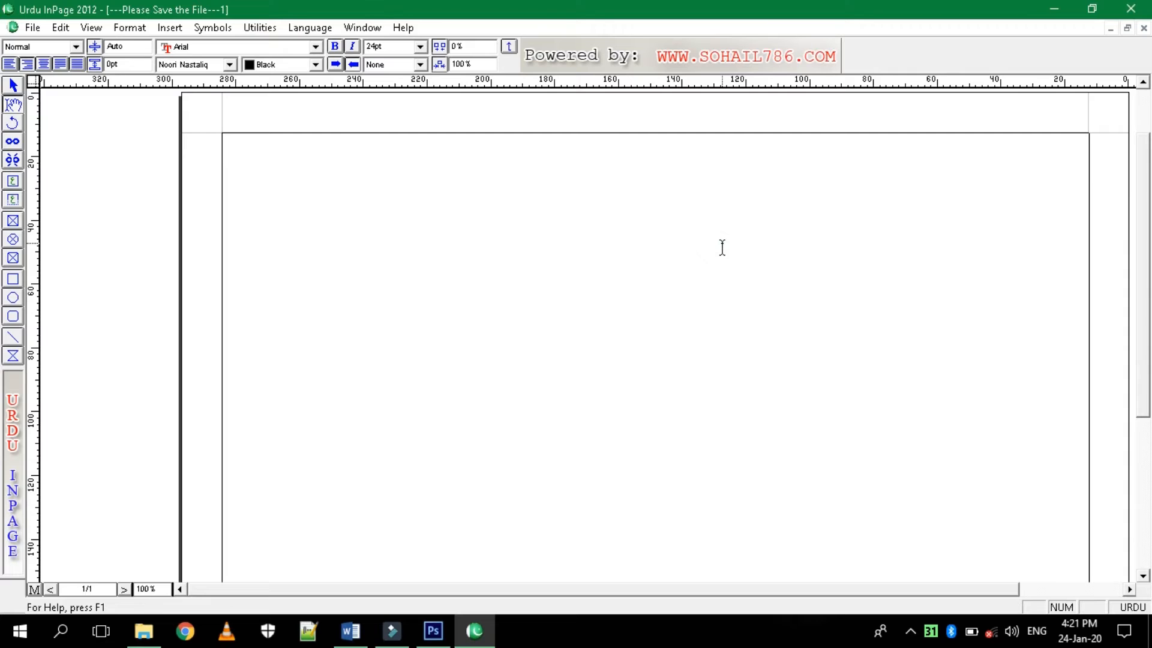
Step: Write the Urdu line "فوٹوشاپ میں اردو کیسے لکھتے ہیں؟" on the page
text(نوٹ)
text(وش)
text(اپ میں)
text( اردو)
text( کیسے)
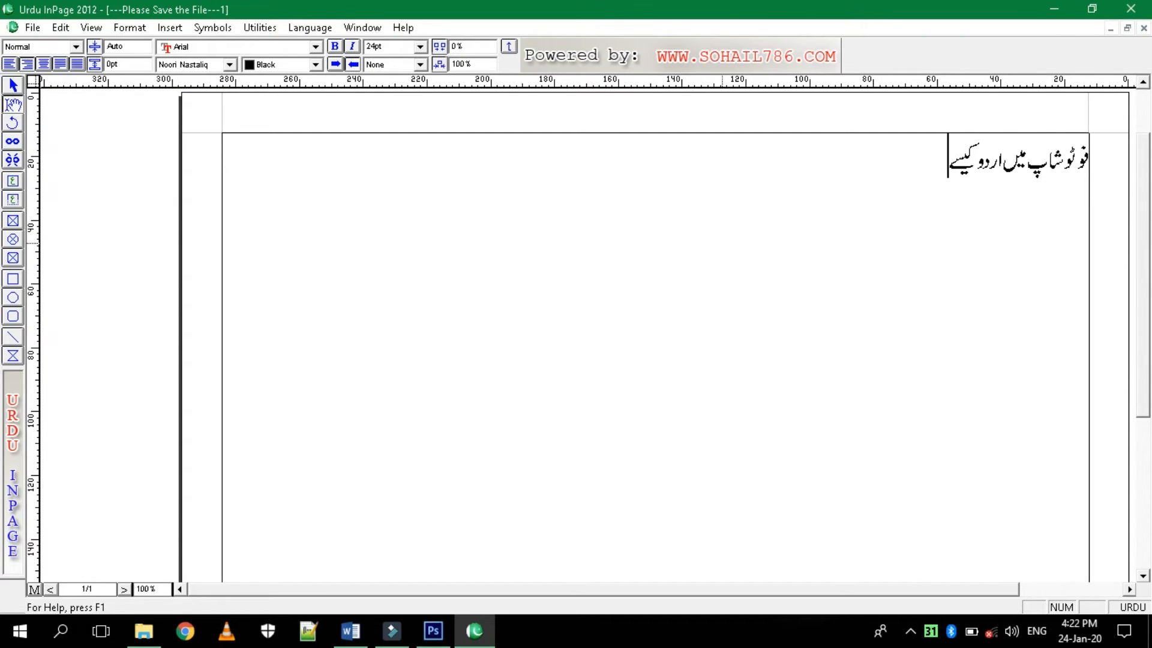
text( لکھتے ہیں)
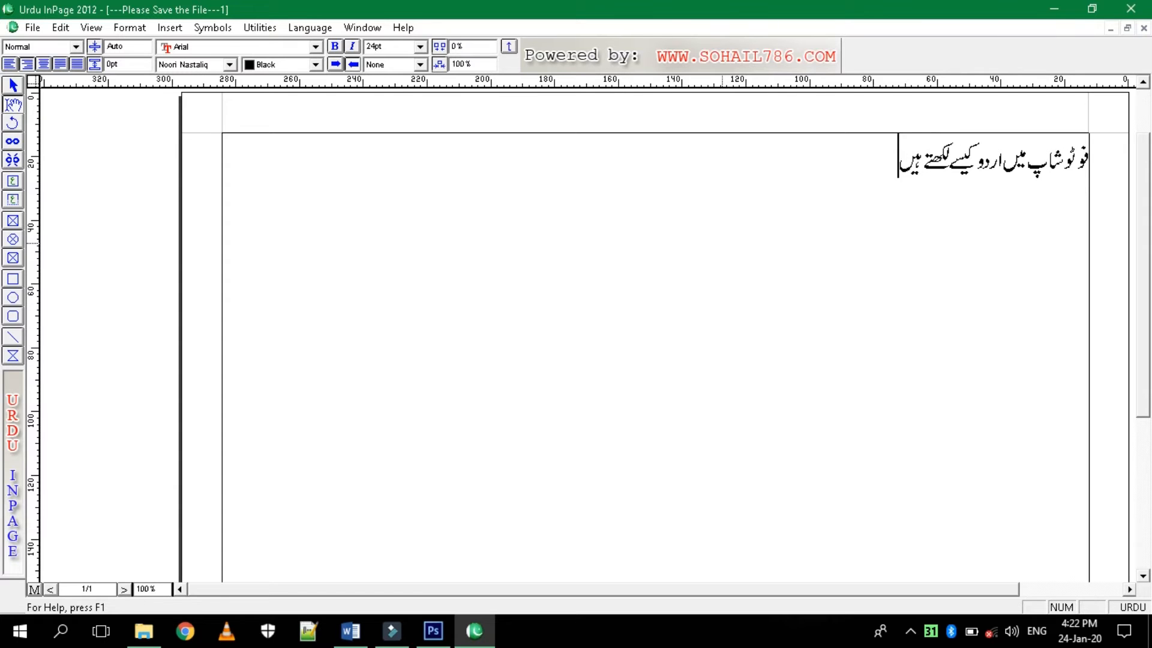
text(؟)
Step: Color the first word, فوٹوشاپ, red
click(867, 162)
key(ctrl+Right)
key(ctrl+Right)
key(End)
drag(1028, 161, 1088, 162)
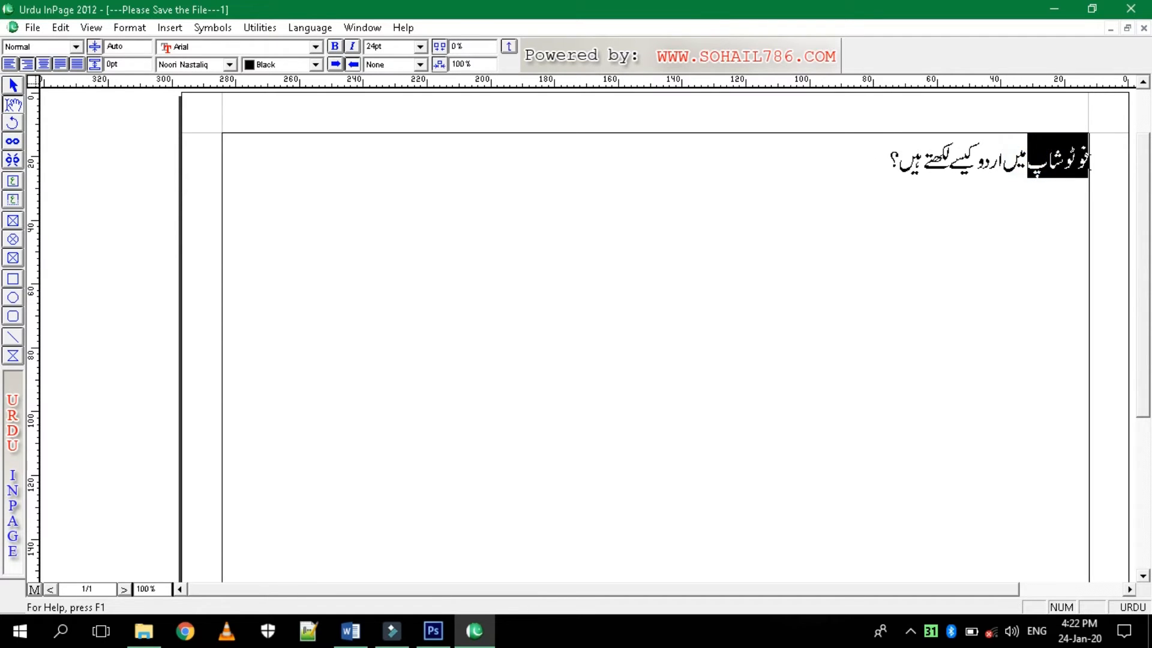
click(316, 64)
click(264, 108)
click(970, 160)
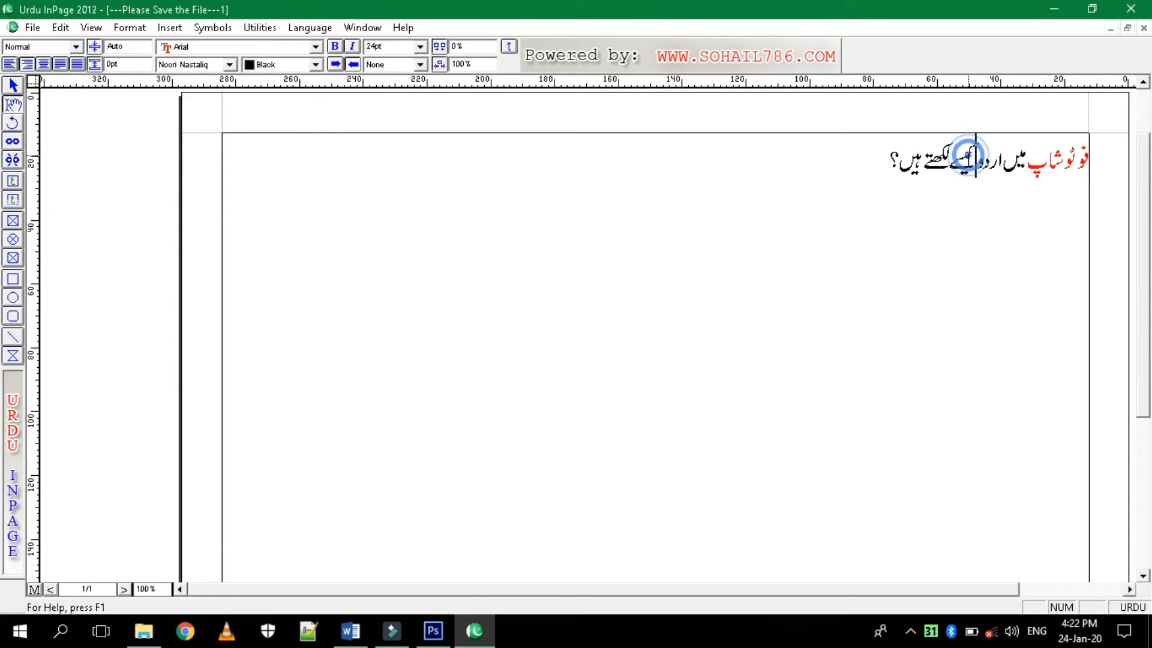
key(Right)
key(Right)
key(Right)
key(Right)
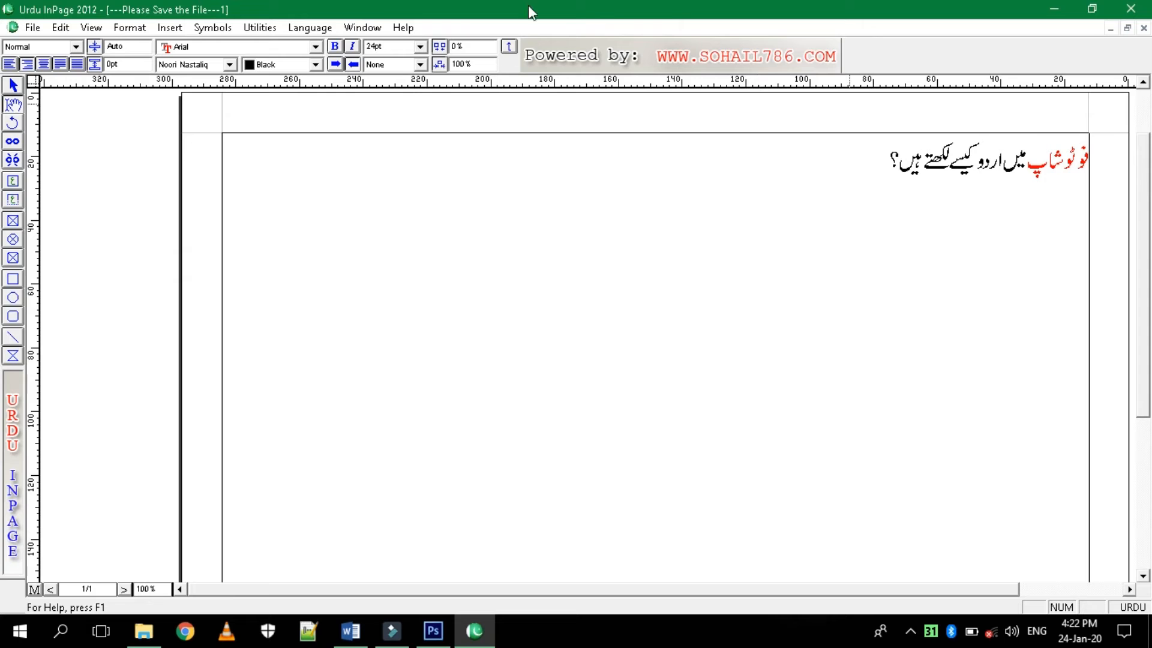
Step: Begin exporting page 1 as a picture with the file type Encapsulated PostScript Files
click(33, 29)
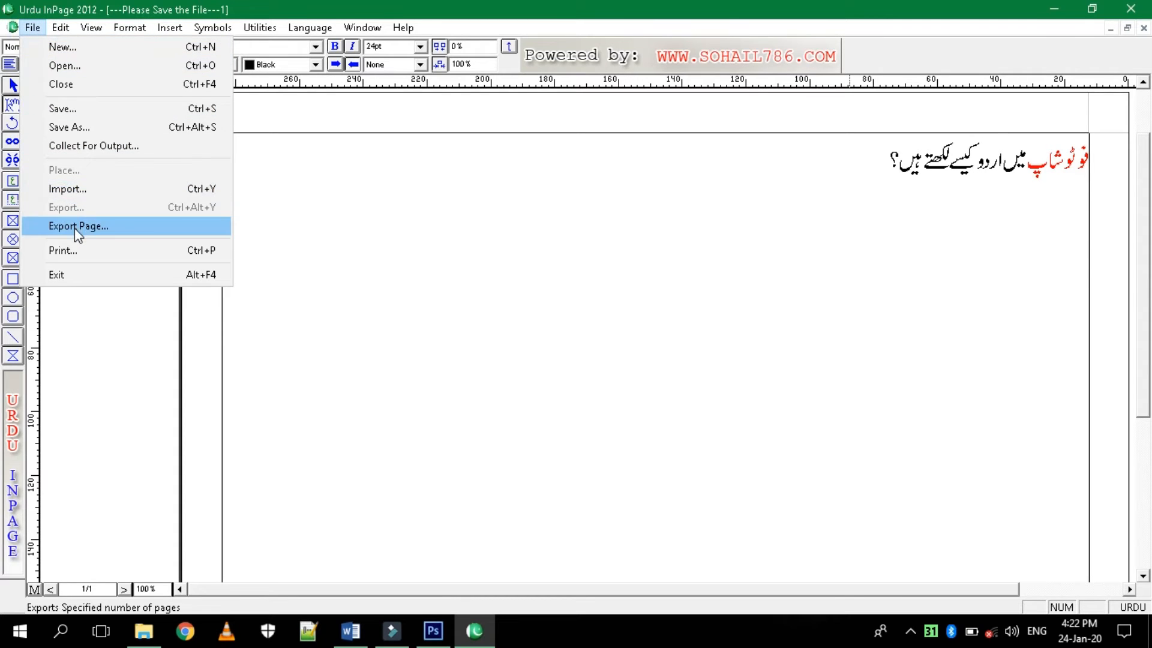
click(91, 227)
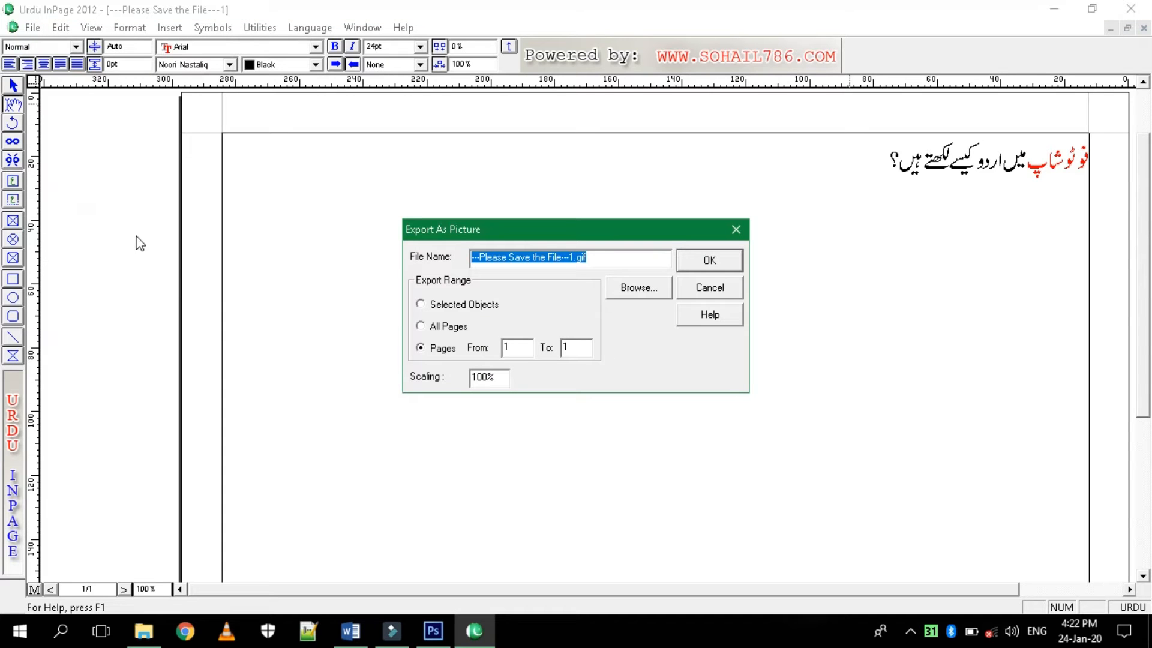
click(628, 289)
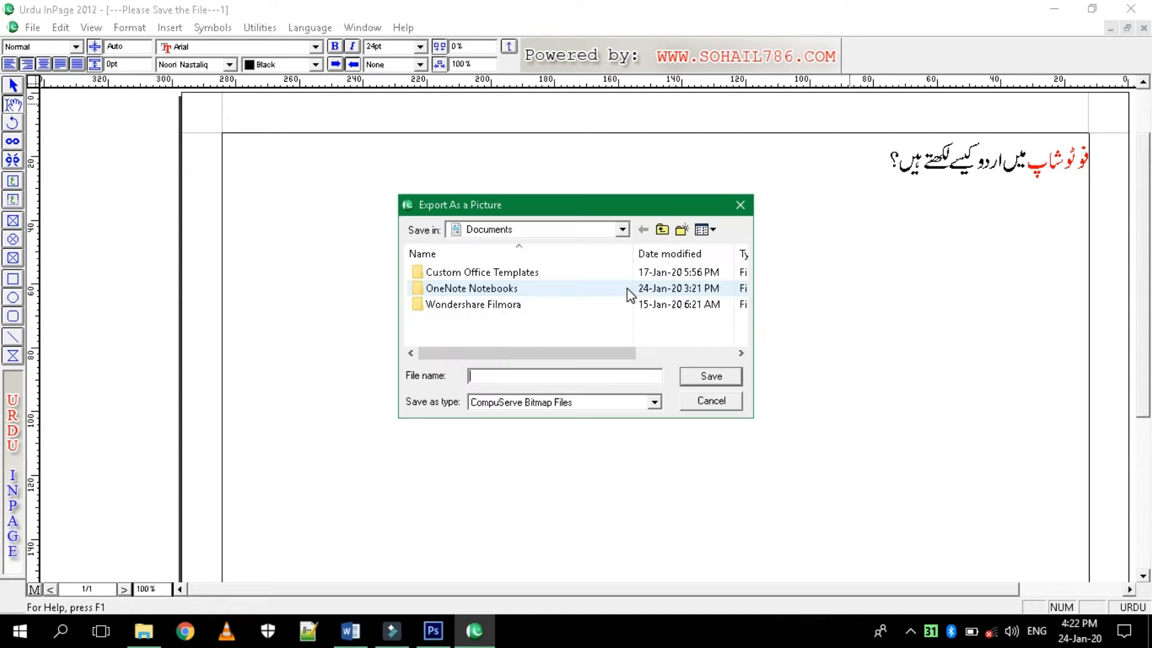
click(653, 402)
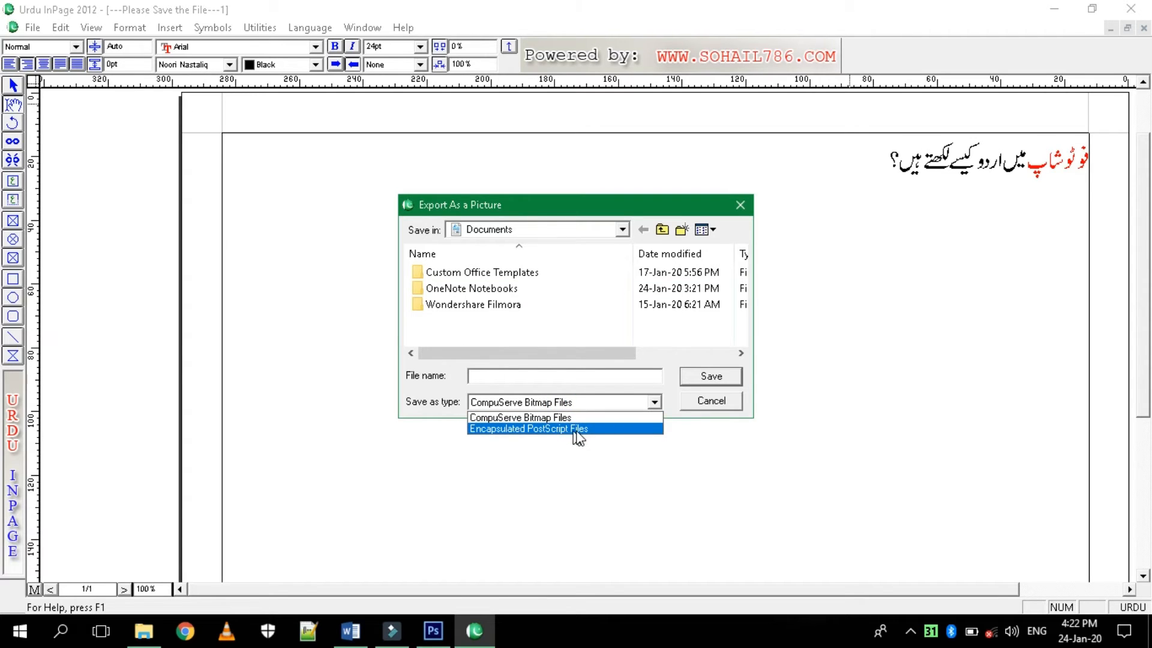
click(600, 430)
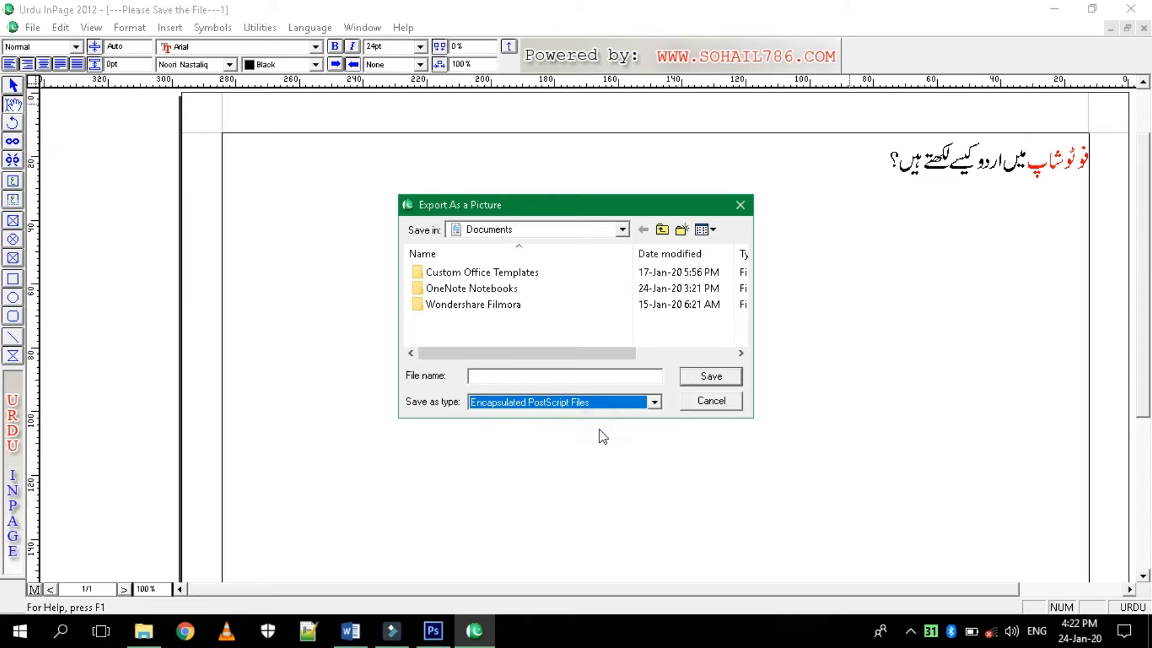
Step: Name the export file "photshop urdu", choose the Desktop as its location, and export page 1 at 100% scaling
click(549, 376)
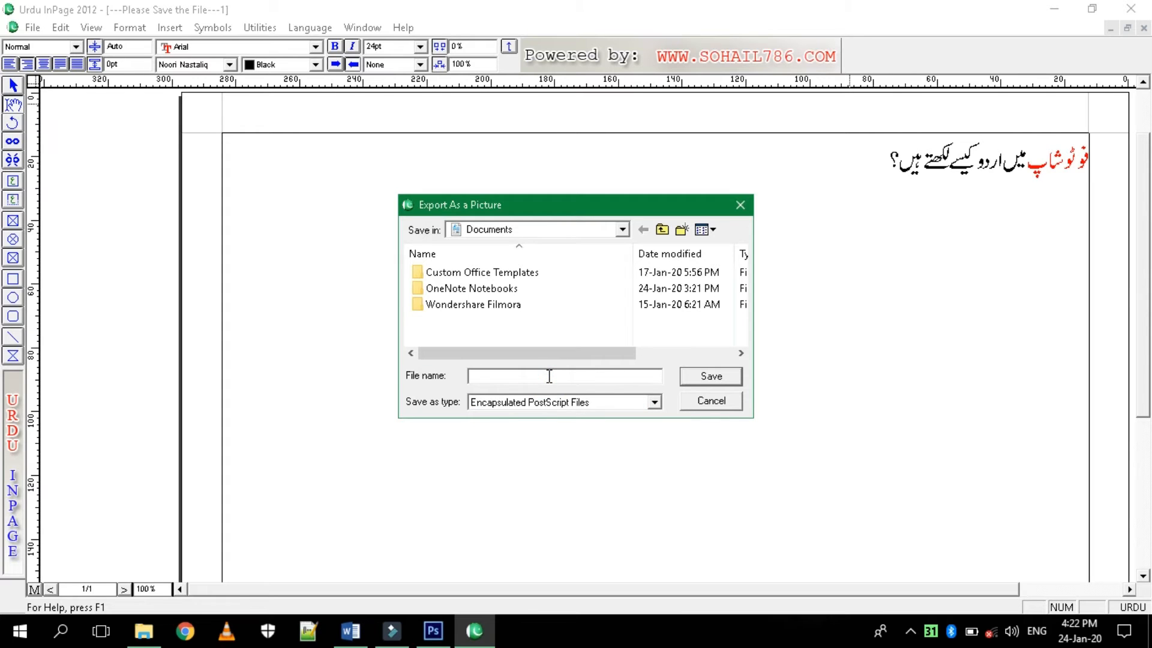
text(photshop)
click(622, 229)
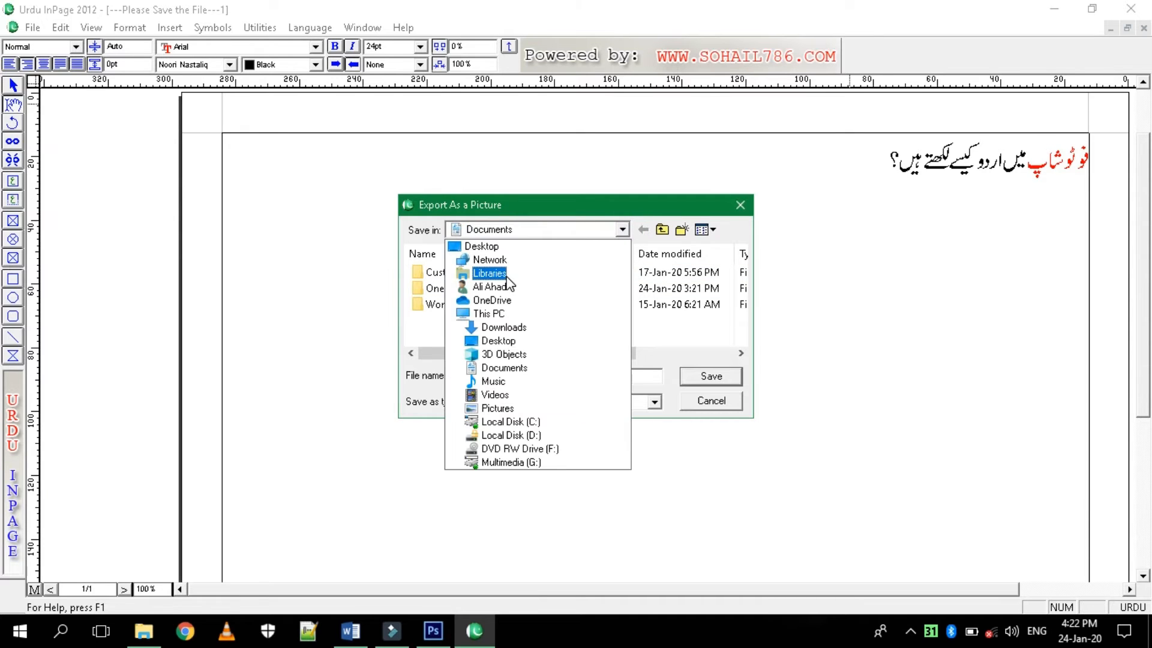
click(501, 340)
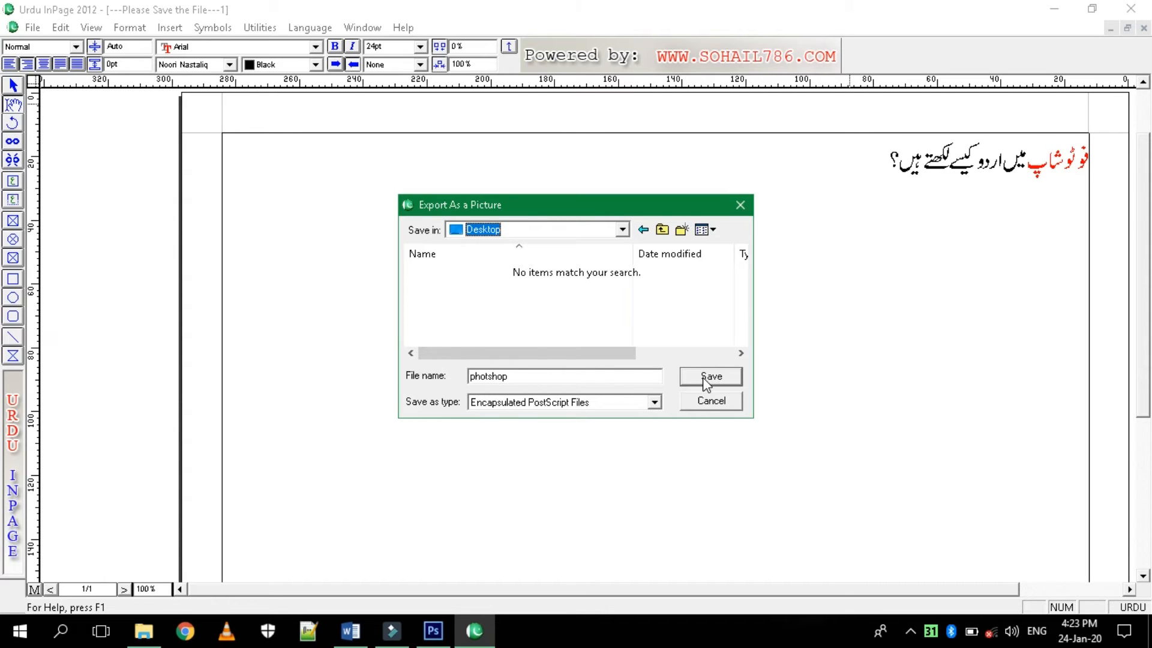
click(605, 382)
text(urdu)
key(Return)
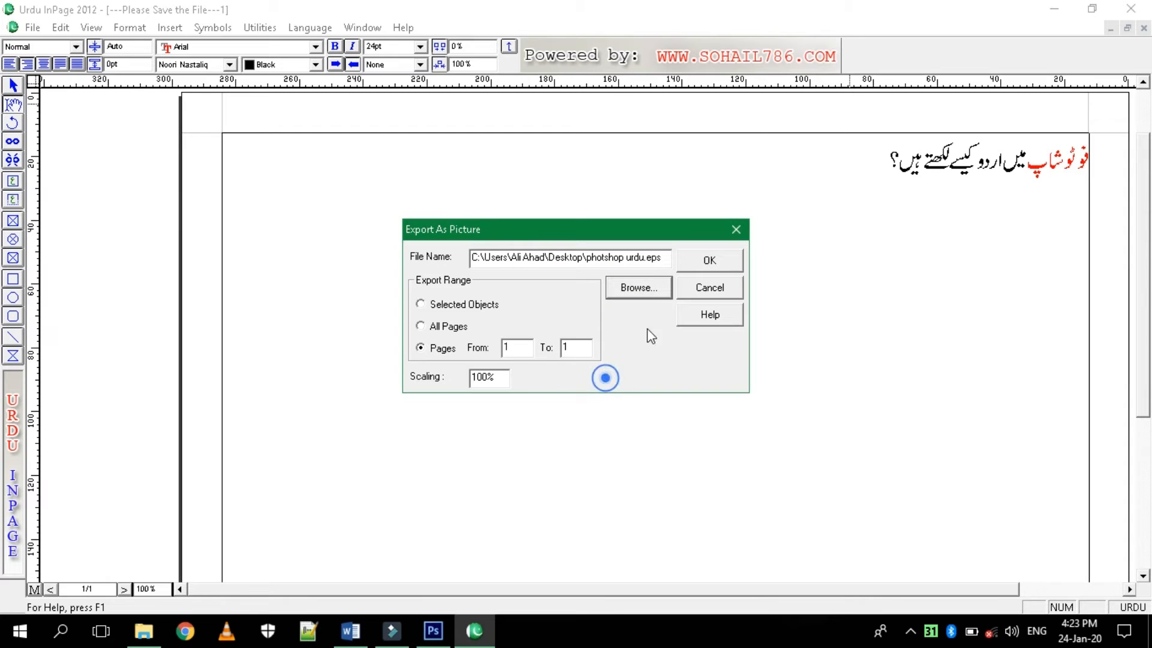
click(701, 259)
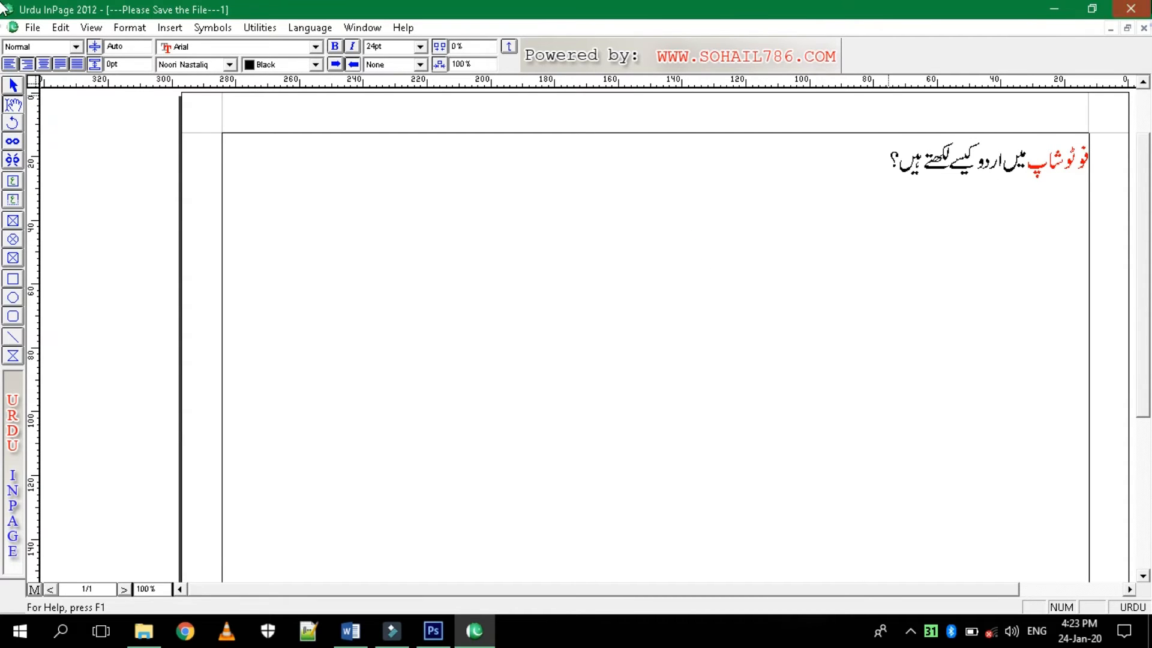
Step: Close InPage 2012
click(1131, 9)
click(604, 344)
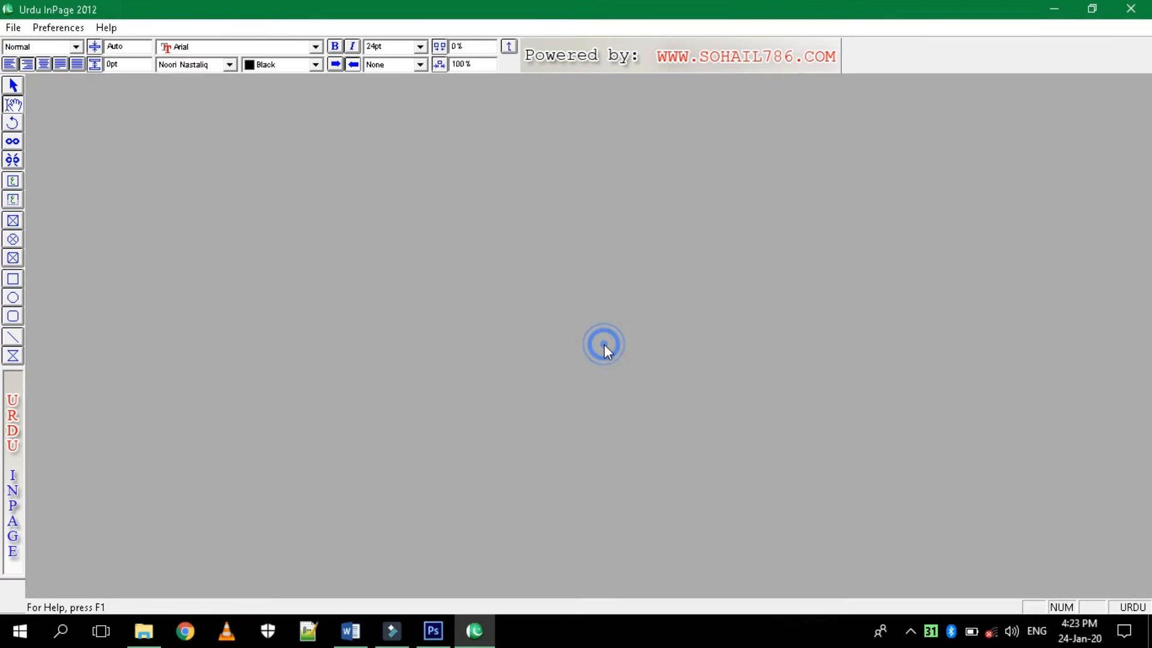
Step: Switch to Photoshop and create a new 1280 x 720 pixel RGB document at 72 pixels/inch with a white background
click(432, 630)
key(ctrl+n)
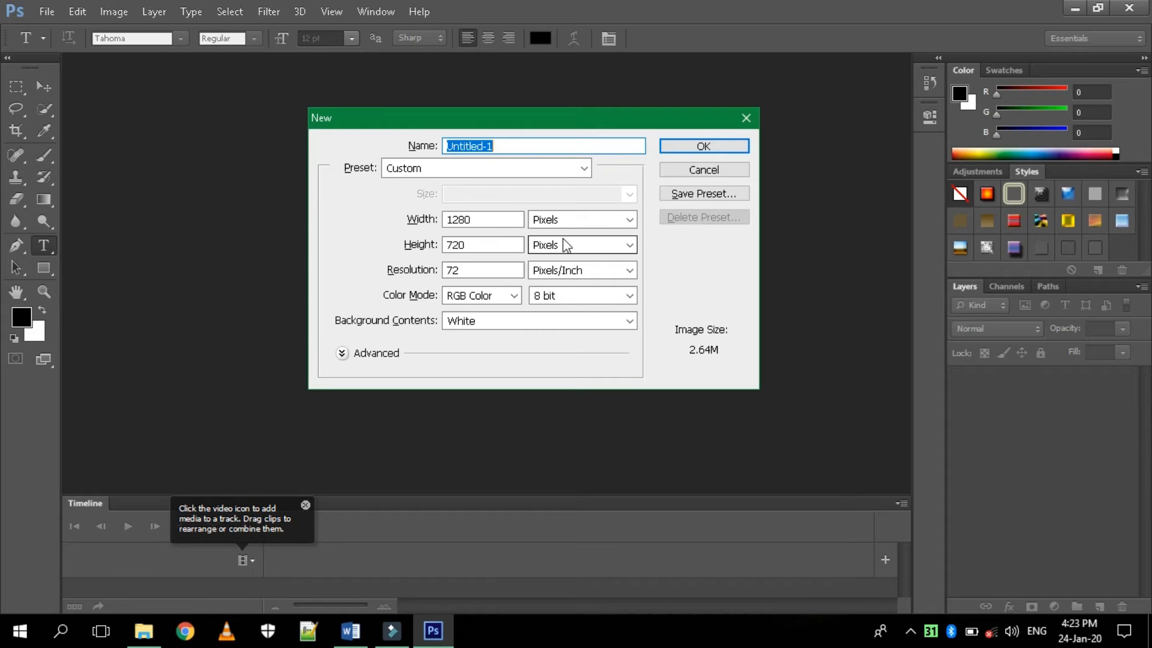
click(708, 149)
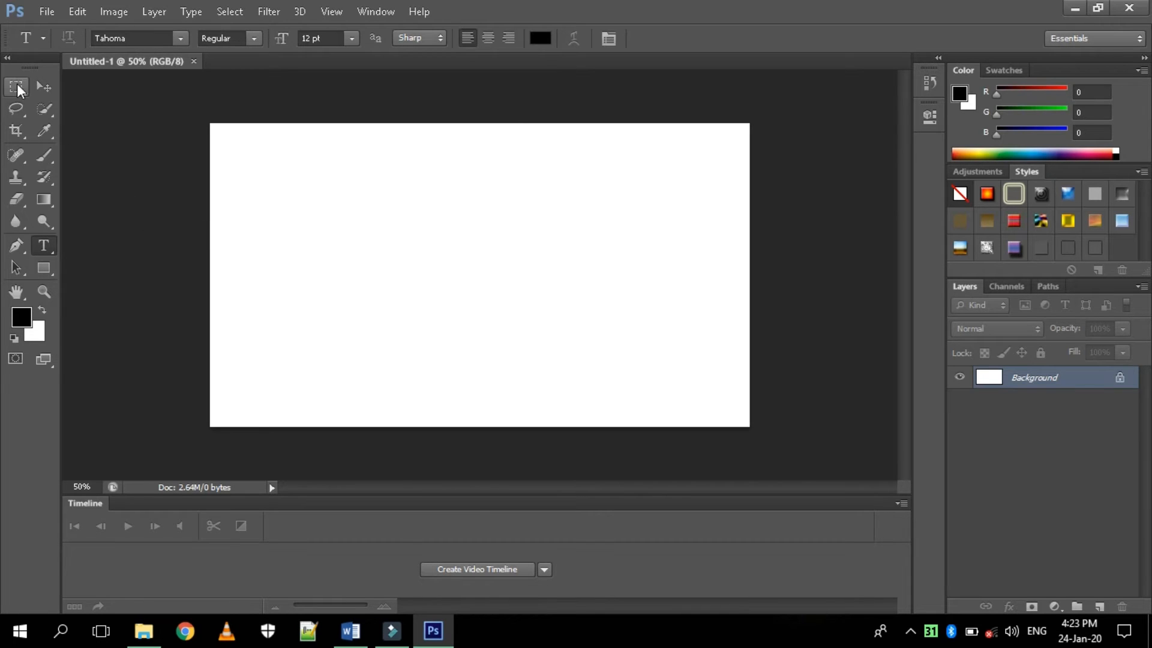
Step: Open the file "photshop urdu.eps" from the Desktop
click(48, 13)
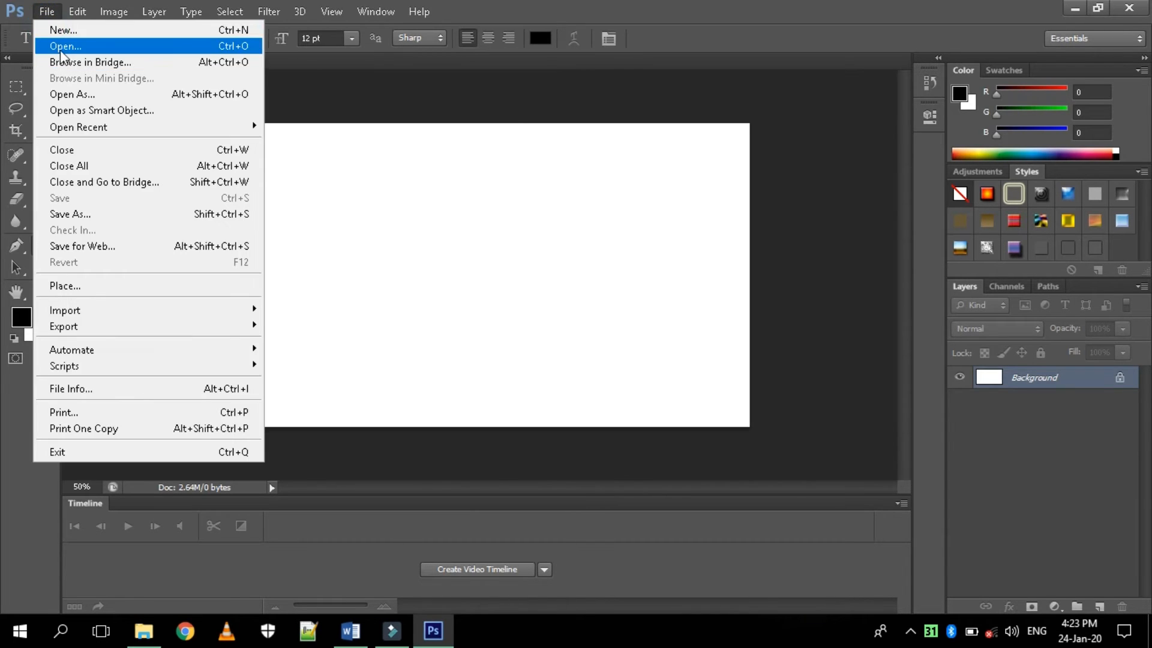
click(56, 43)
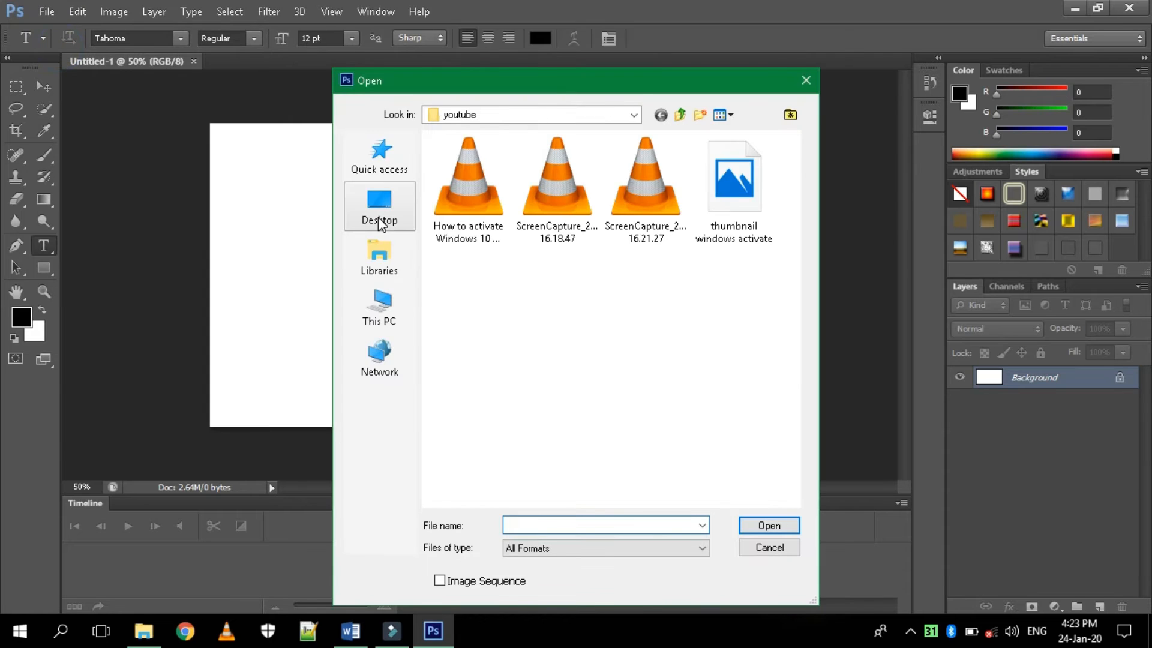
click(379, 300)
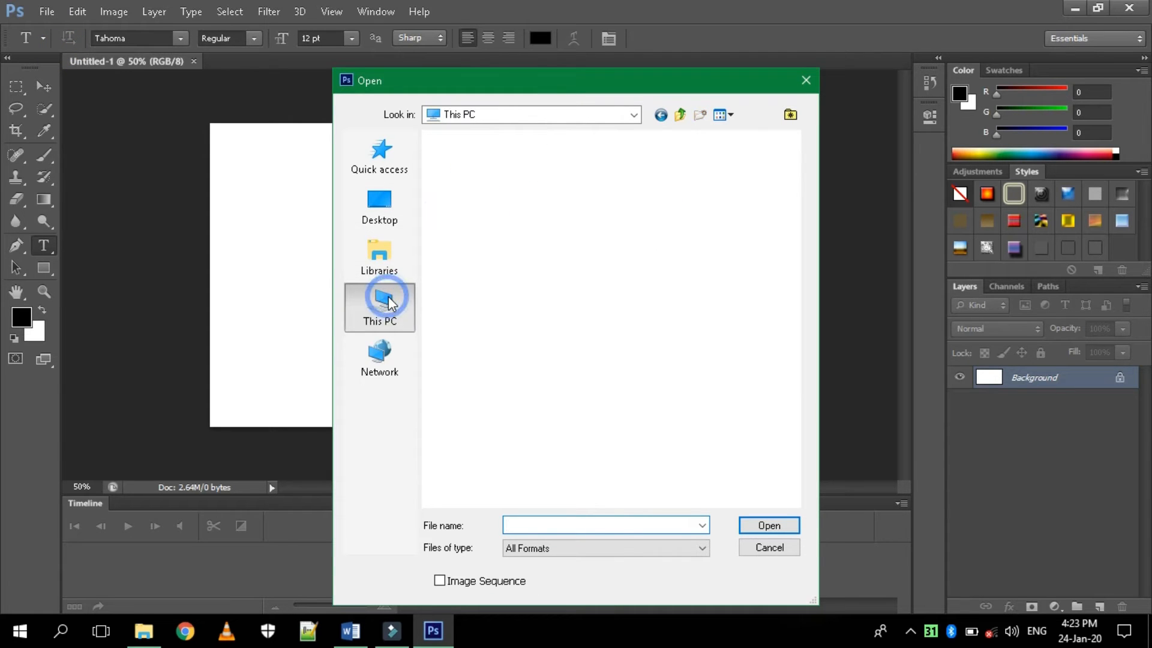
click(391, 215)
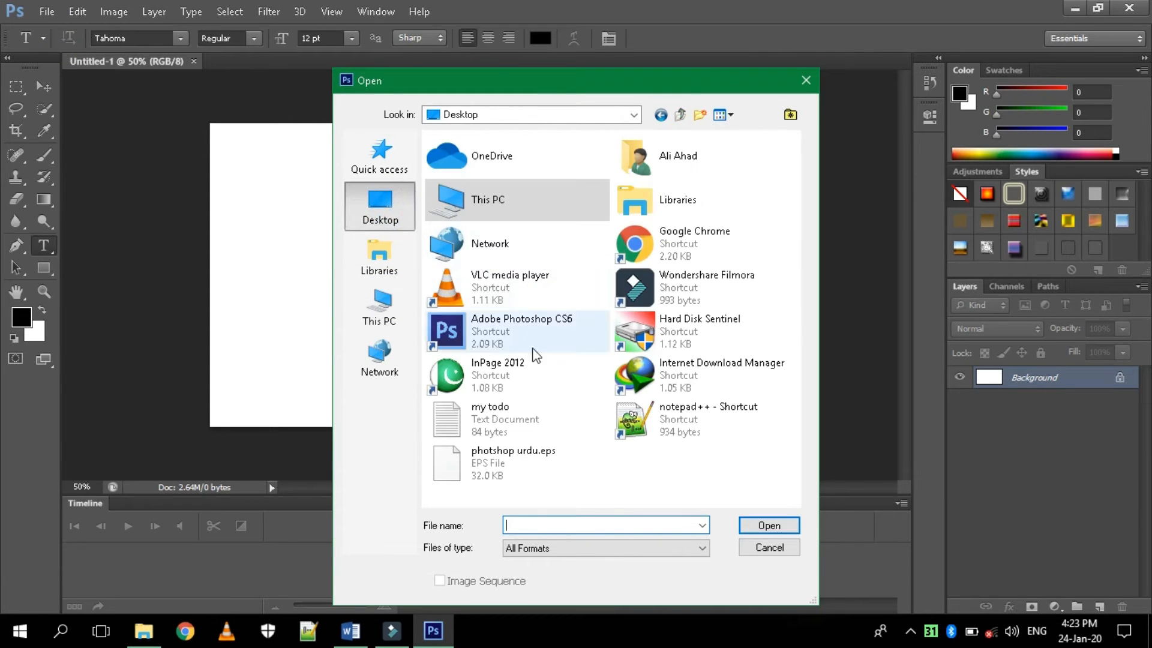
click(515, 466)
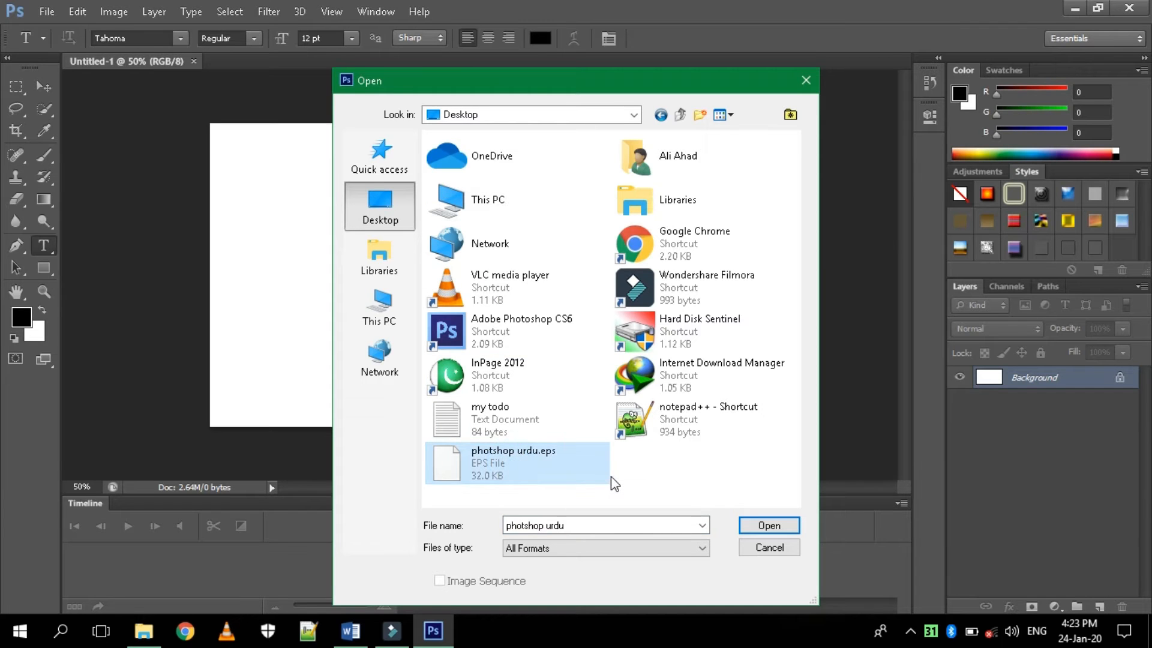
click(750, 526)
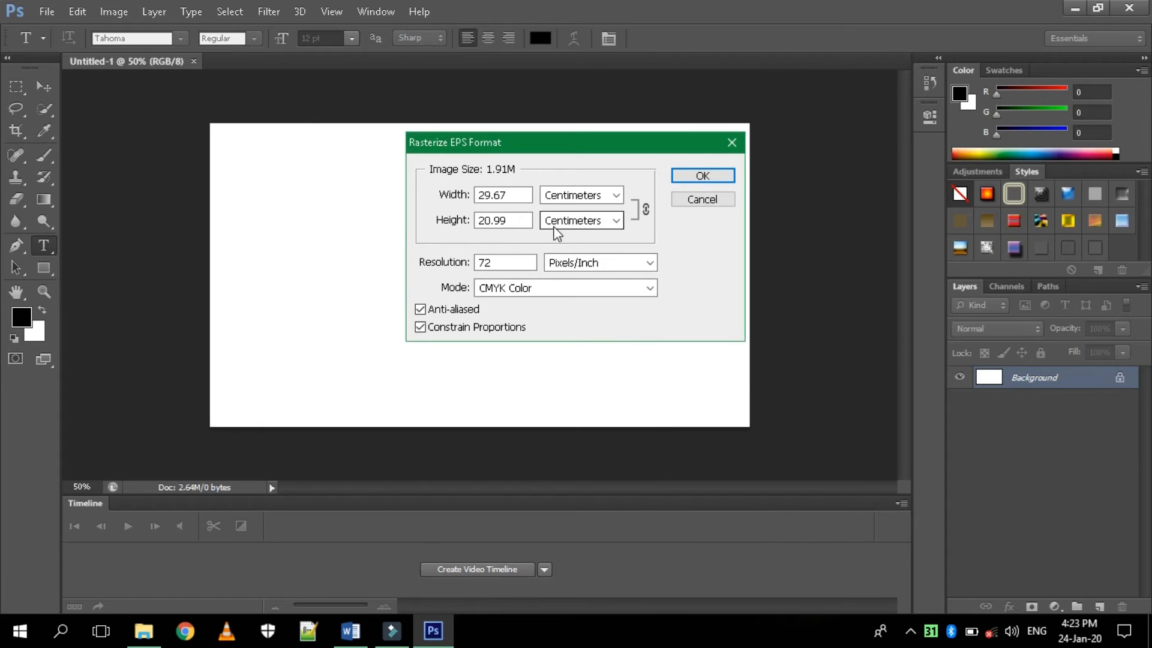
Step: Rasterize the EPS file at a resolution of 300 pixels/inch
double_click(506, 262)
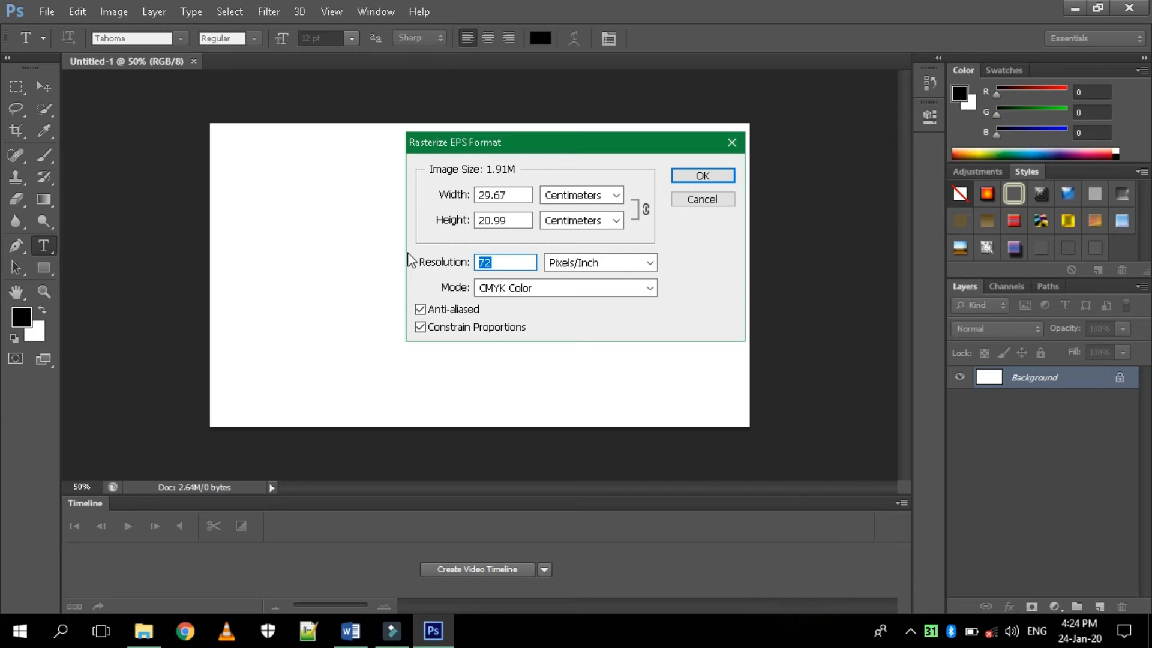
text(300)
click(715, 179)
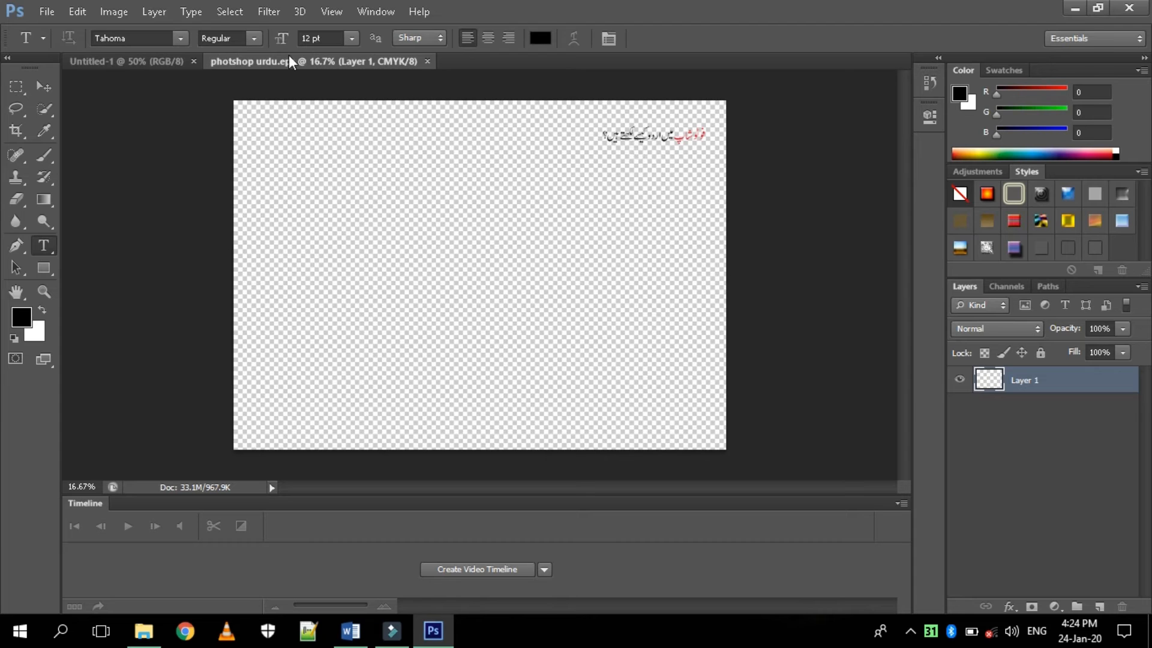
Step: Bring the Urdu text from "photshop urdu.eps" into the Untitled-1 document, near the upper edge of the canvas
click(111, 56)
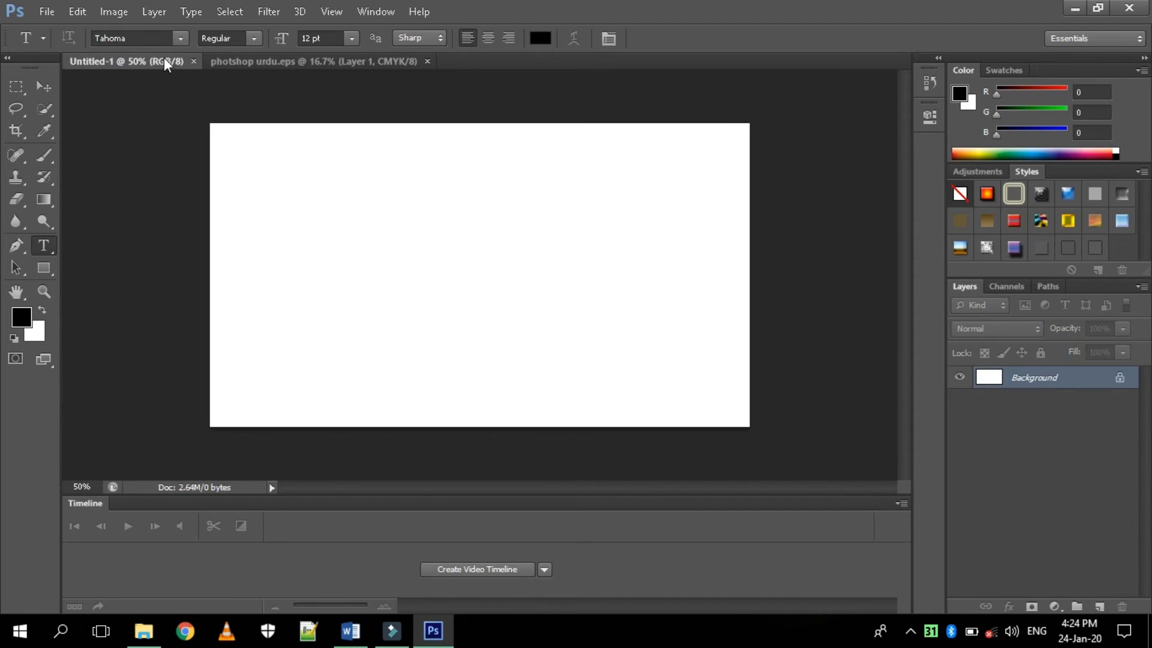
click(228, 60)
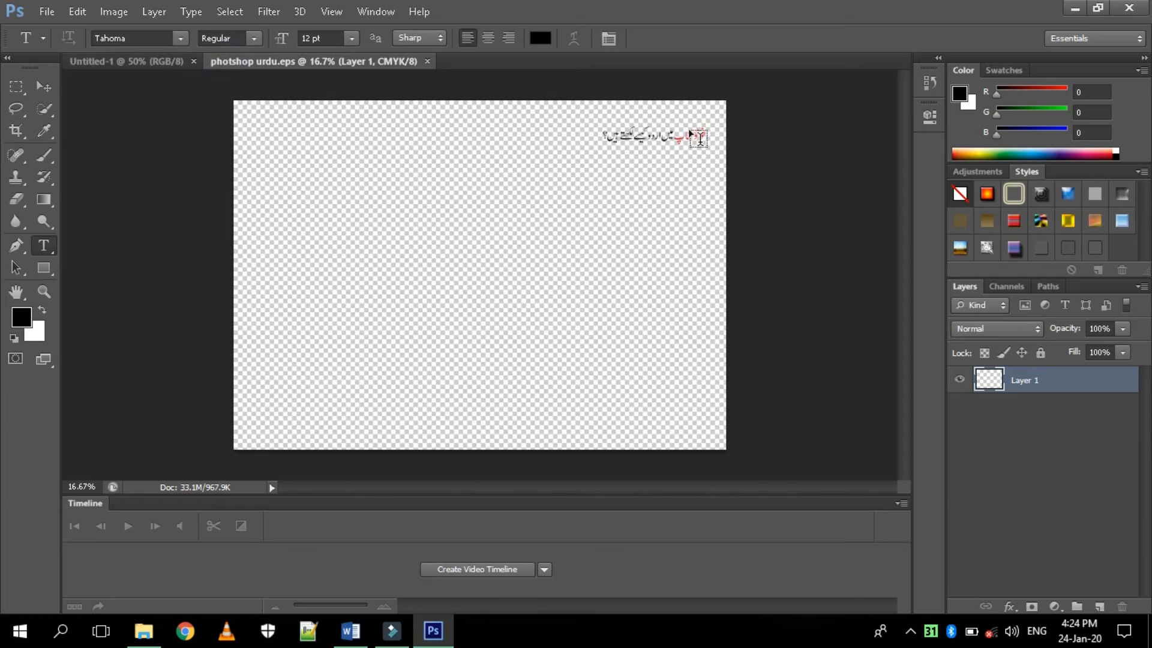
drag(681, 130, 432, 152)
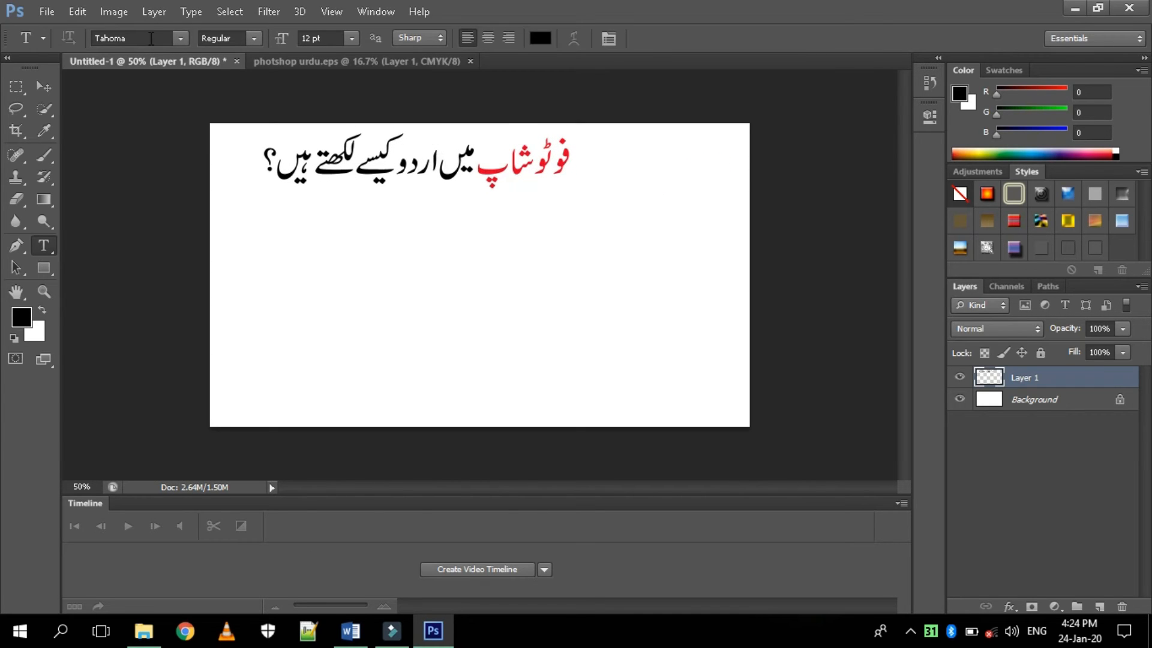
Step: Scale the Urdu text layer to about 156% width and 199% height so it spans most of the canvas's upper part
click(16, 88)
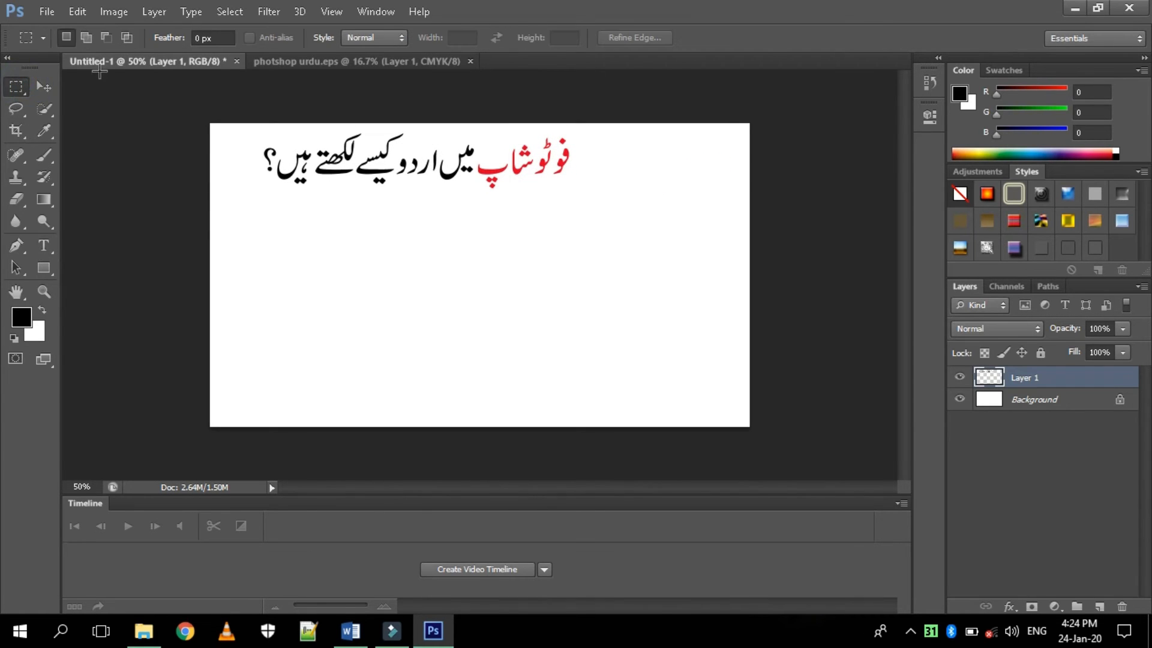
click(45, 89)
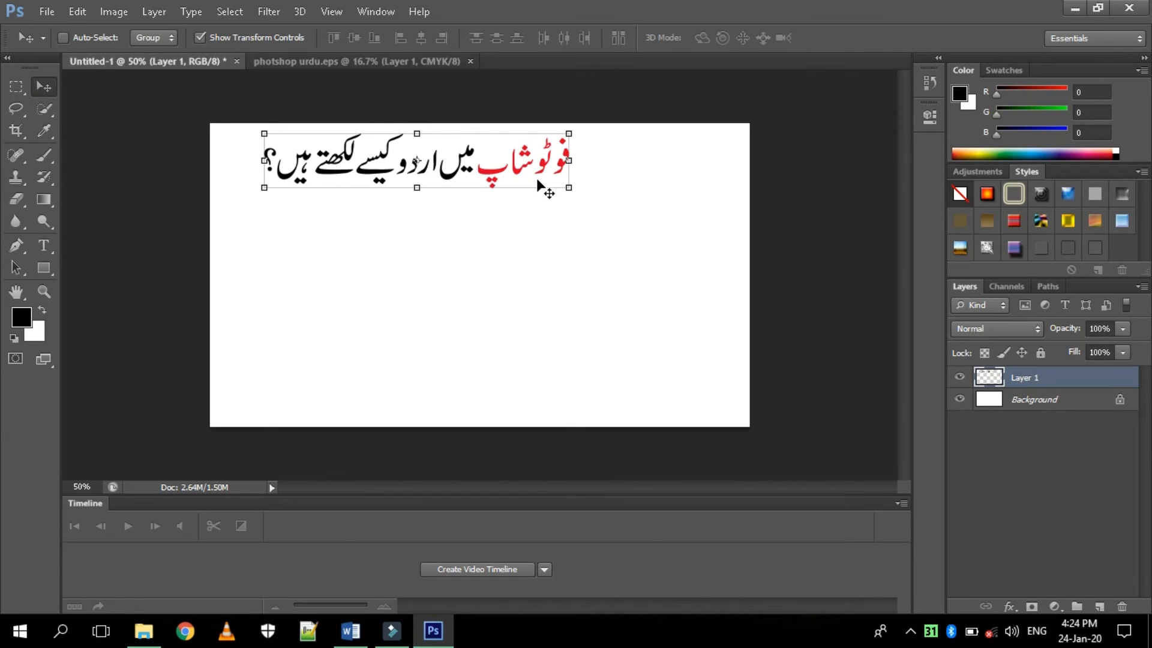
drag(567, 186, 711, 224)
drag(602, 191, 587, 193)
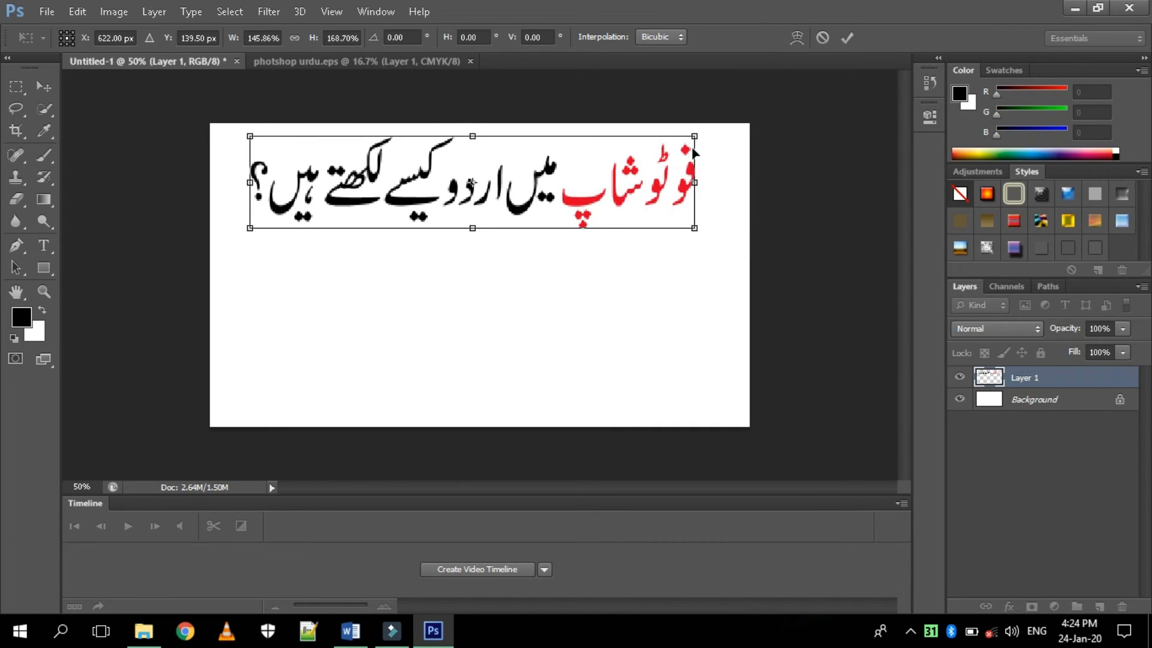
drag(696, 234, 729, 255)
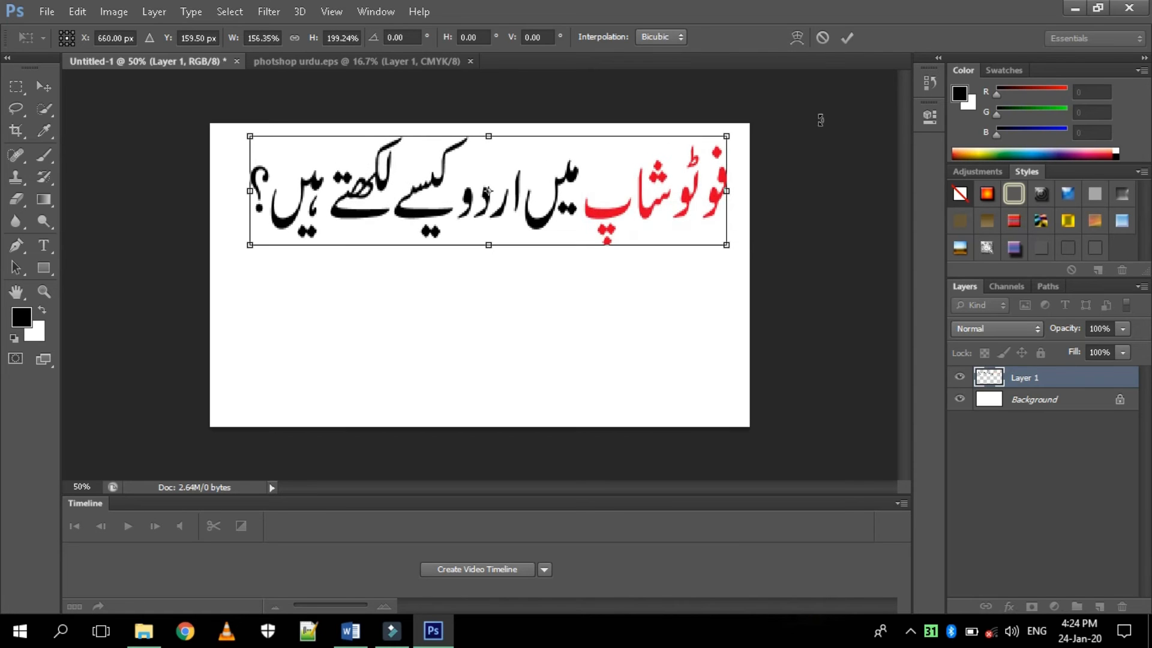
click(847, 38)
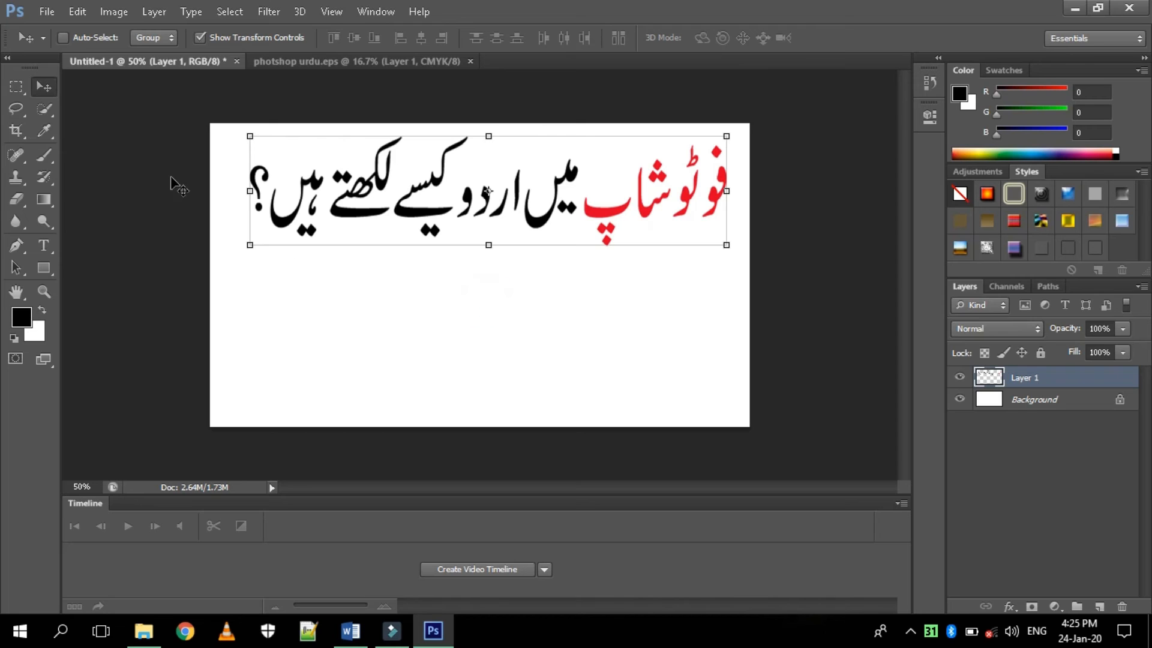
Step: Add the text "How to Write Urdu in Photosshop" in 12 pt Tahoma Regular below the Urdu line
click(11, 90)
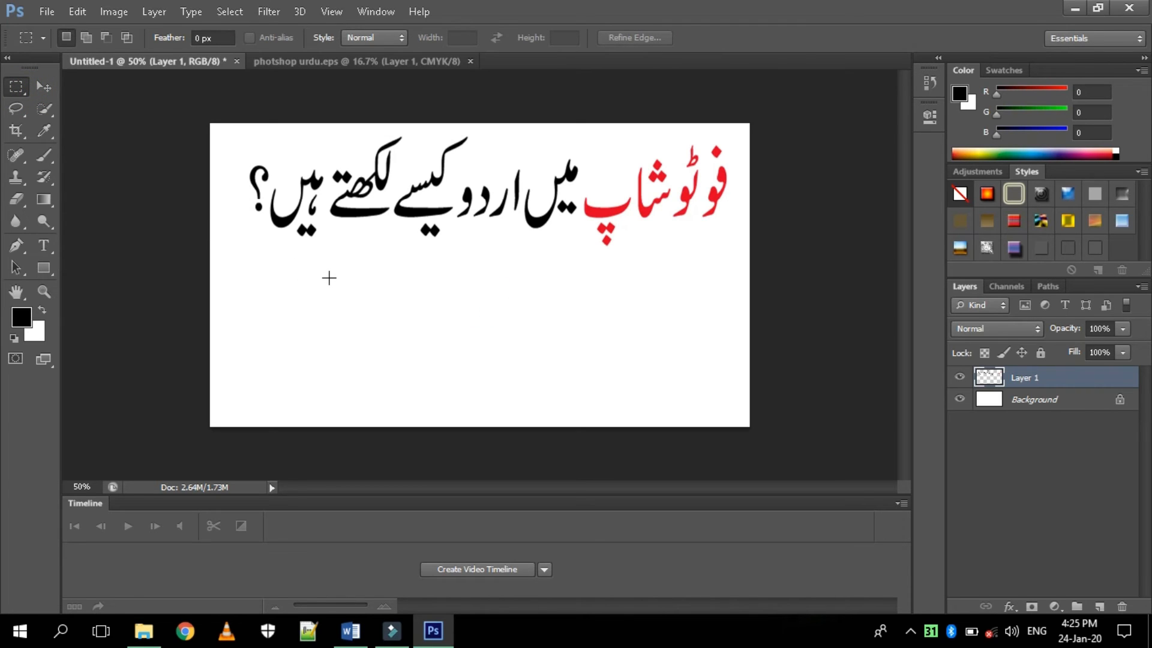
click(39, 244)
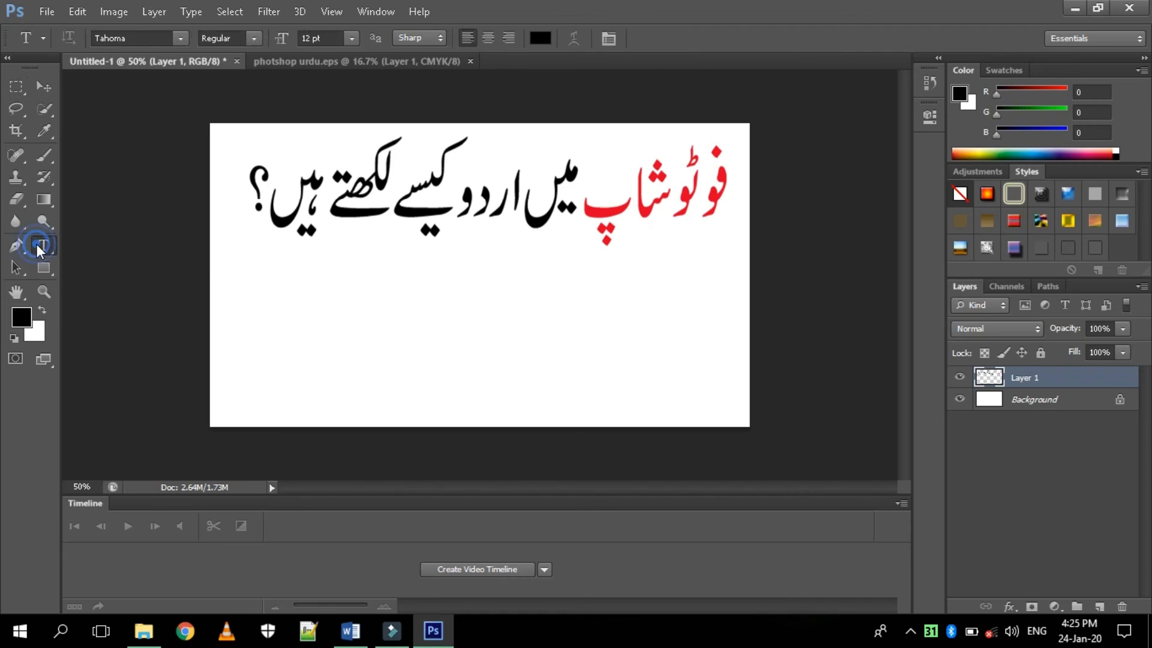
click(247, 274)
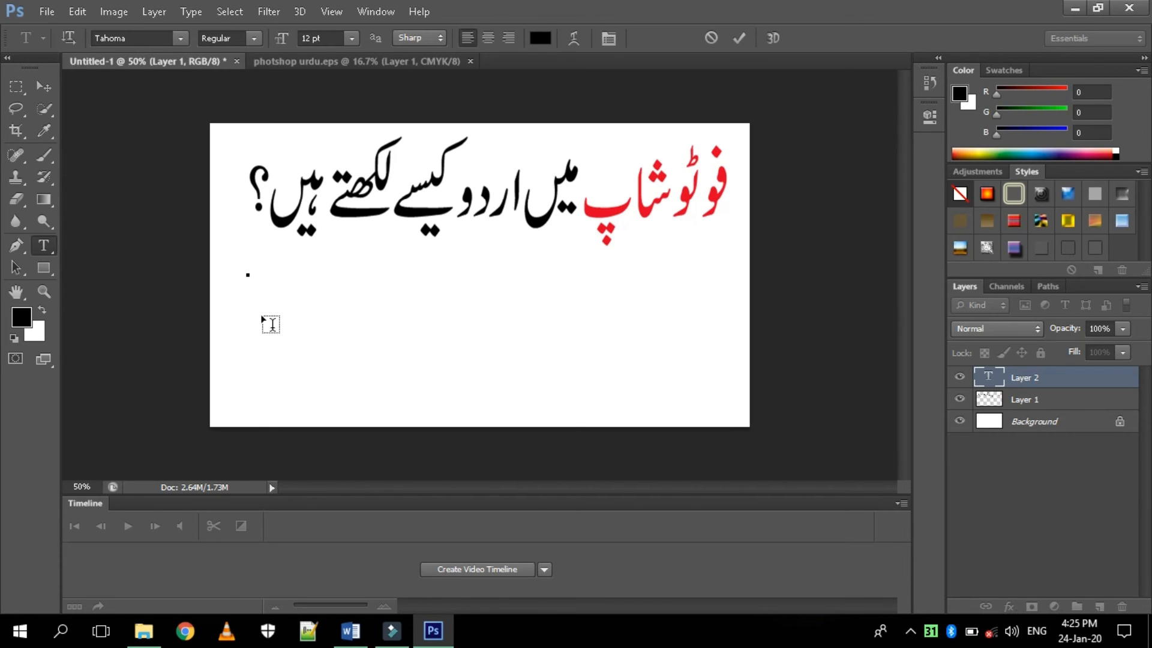
text(How to Wri)
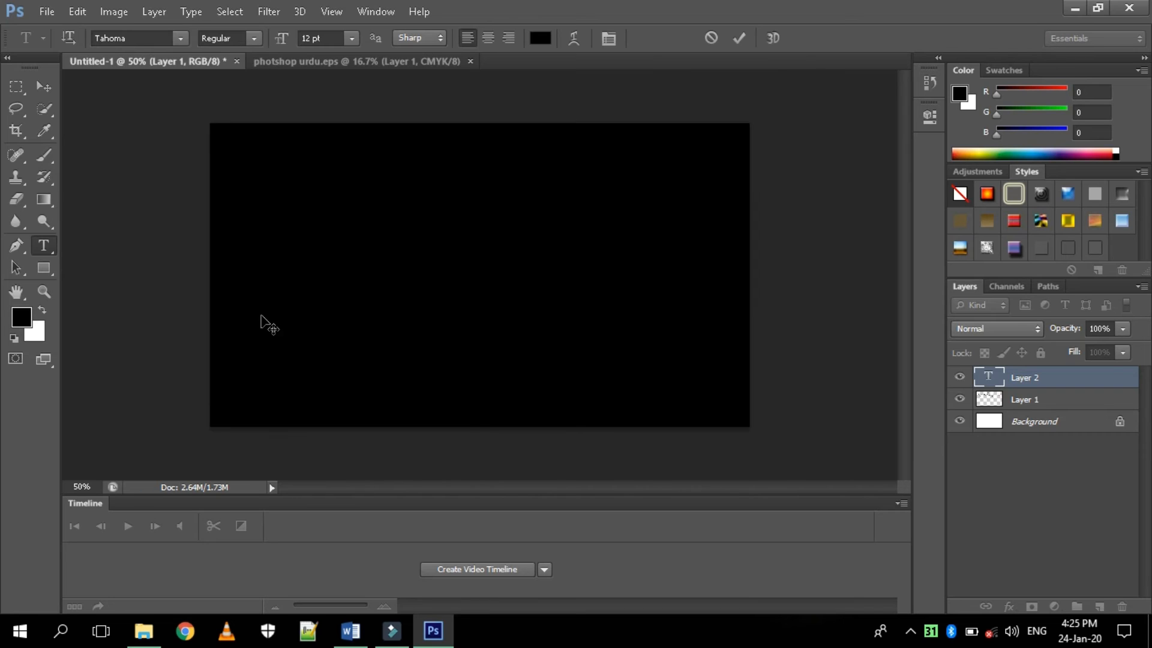
text(te E)
text(r)
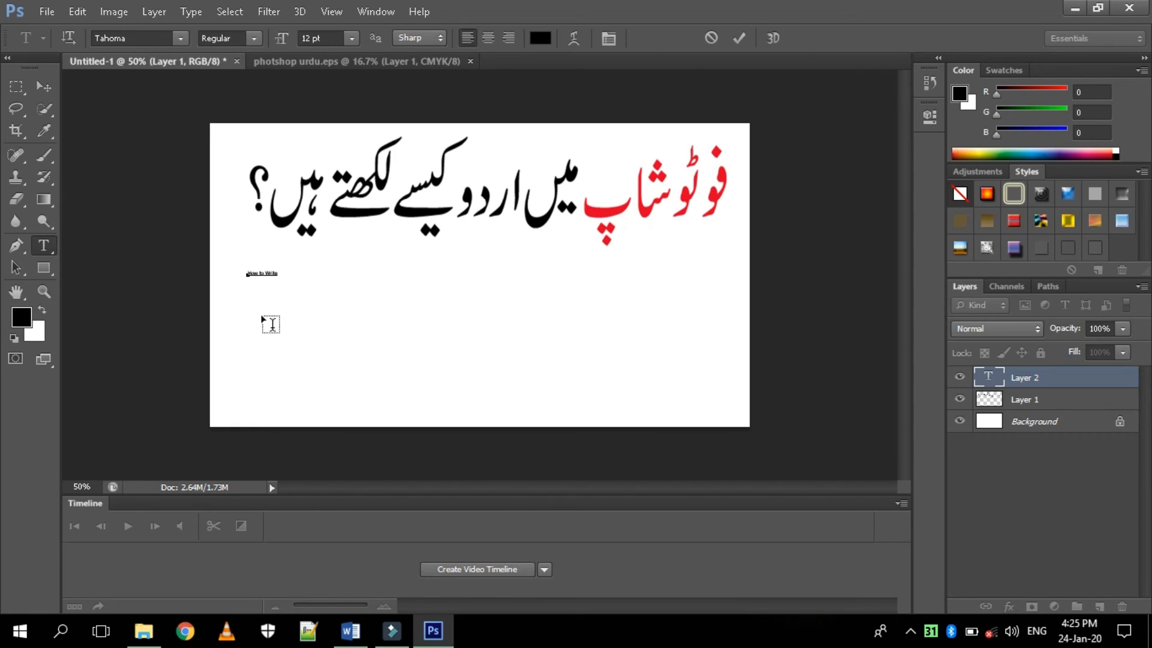
text(du in Photoshop)
Step: Enlarge the English text to about 172.63 pt and correct "Photosshop" to "Photoshop"
key(ctrl+a)
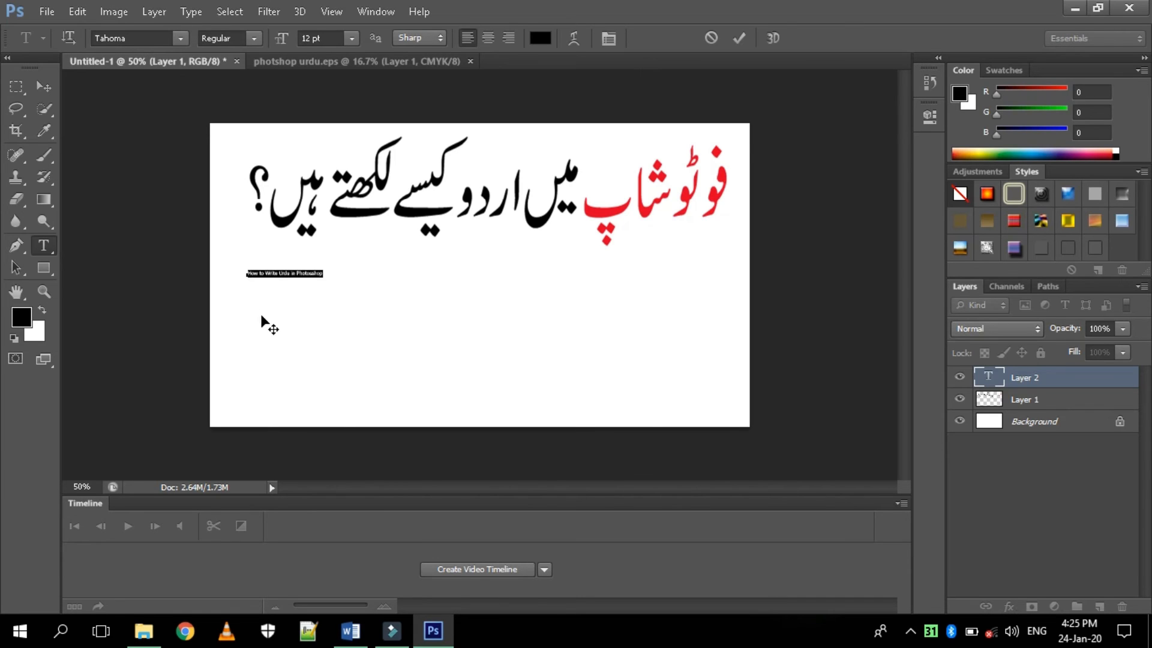
drag(322, 277, 696, 356)
click(622, 315)
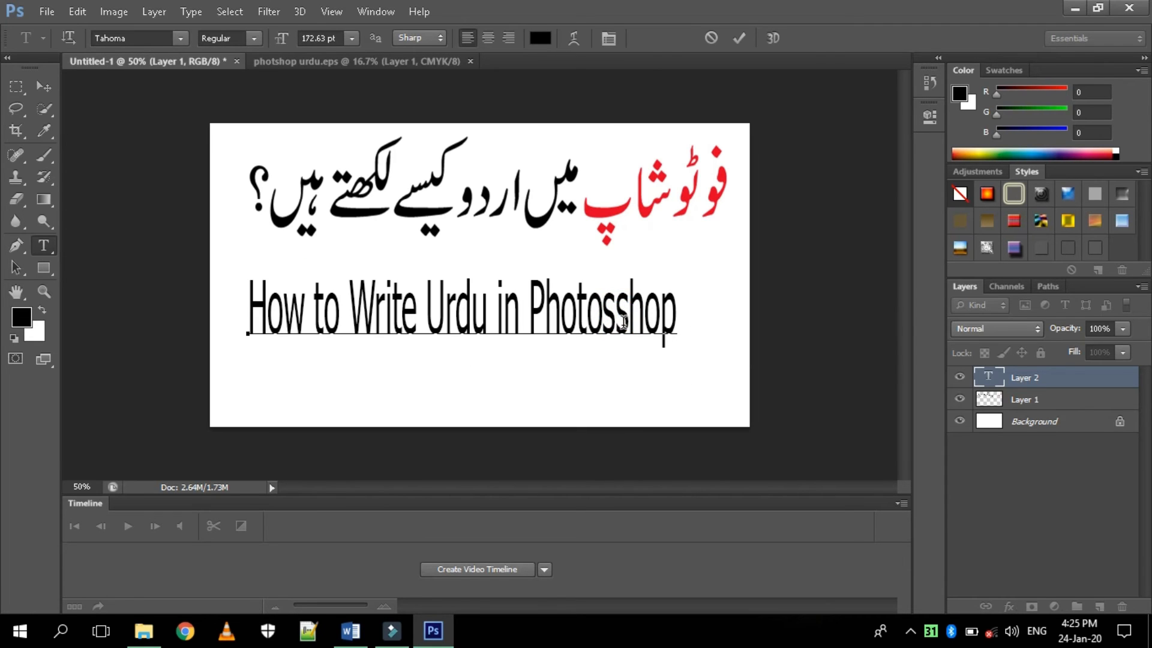
key(BackSpace)
key(Left)
key(Left)
key(Left)
key(Left)
key(Left)
key(Left)
key(Left)
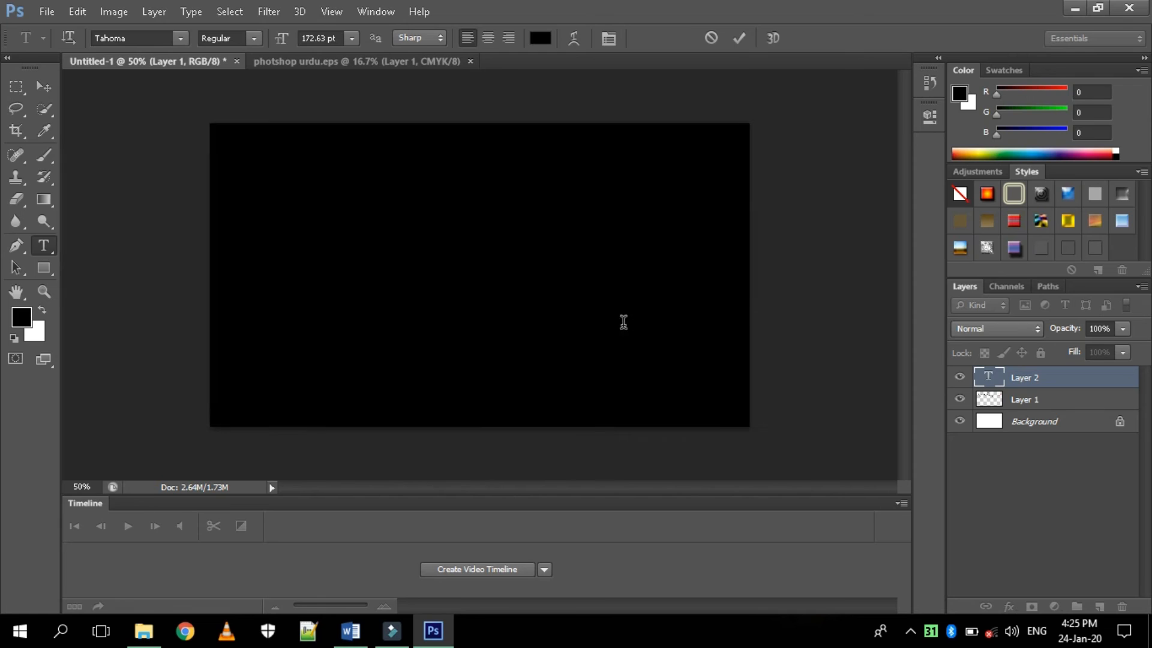
Step: Try several preset styles on the English text, ending with the blue-and-red one combining Bevel & Emboss, Stroke, Gradient Overlay and Drop Shadow
key(ctrl+a)
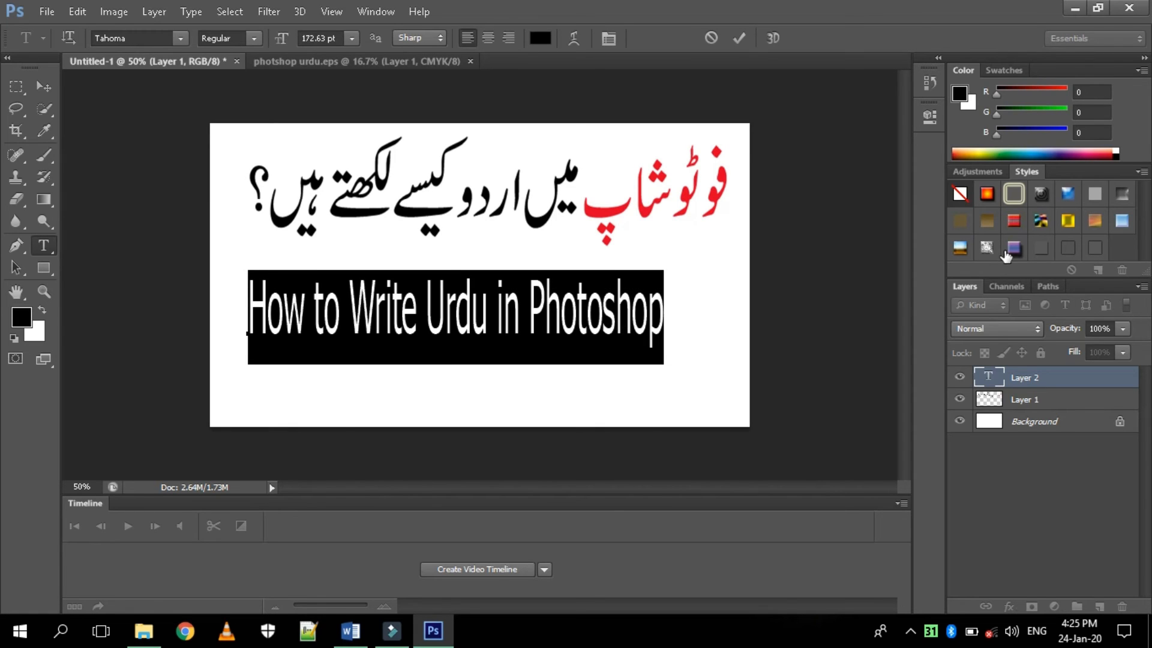
click(1041, 223)
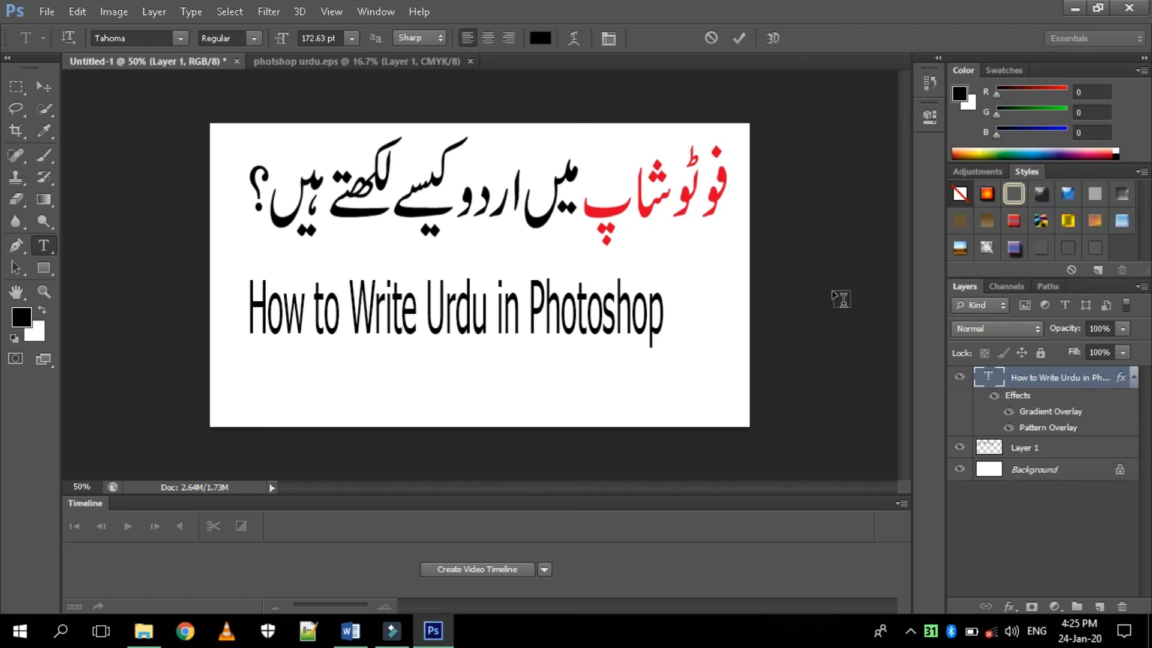
click(1068, 222)
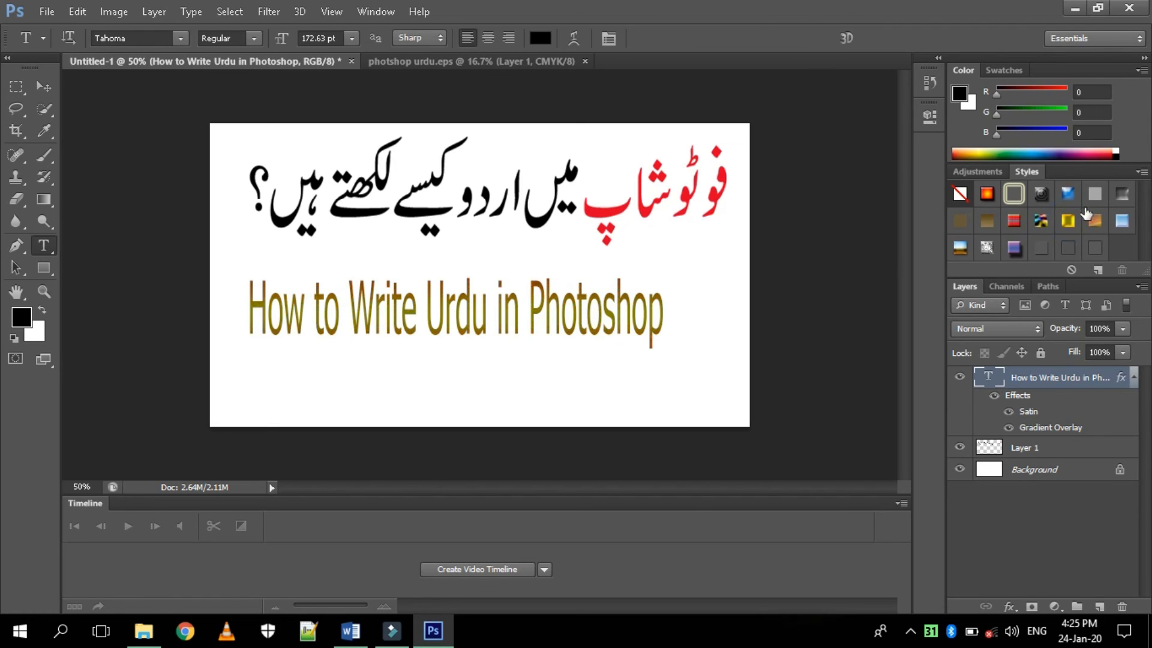
click(1041, 196)
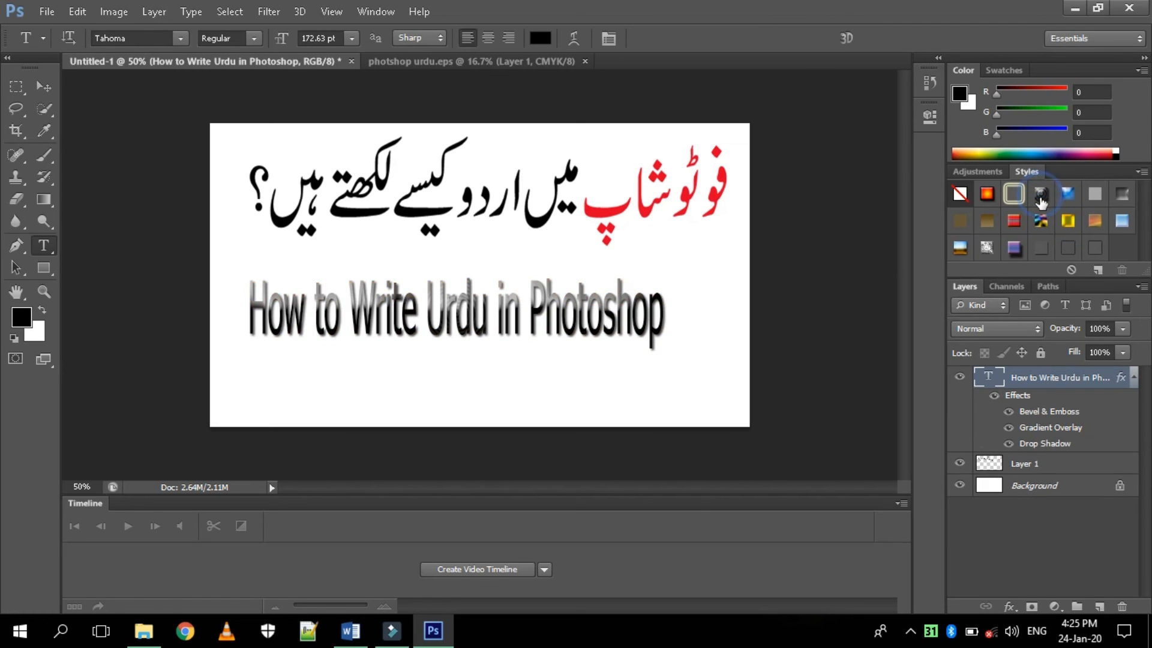
click(1095, 221)
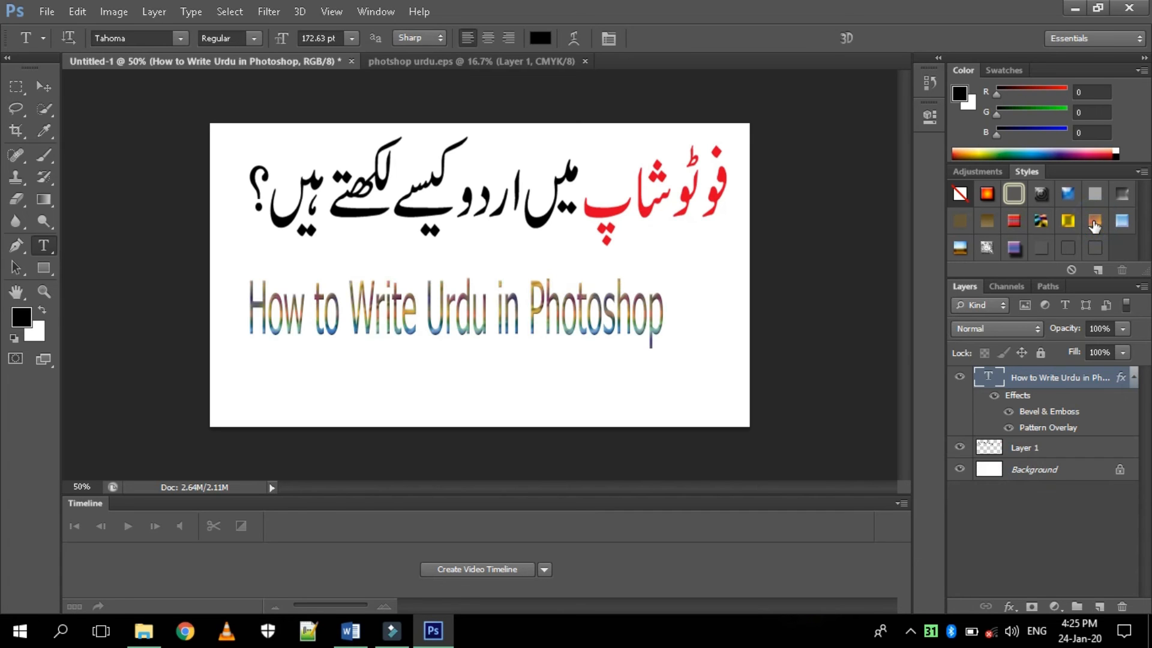
click(985, 247)
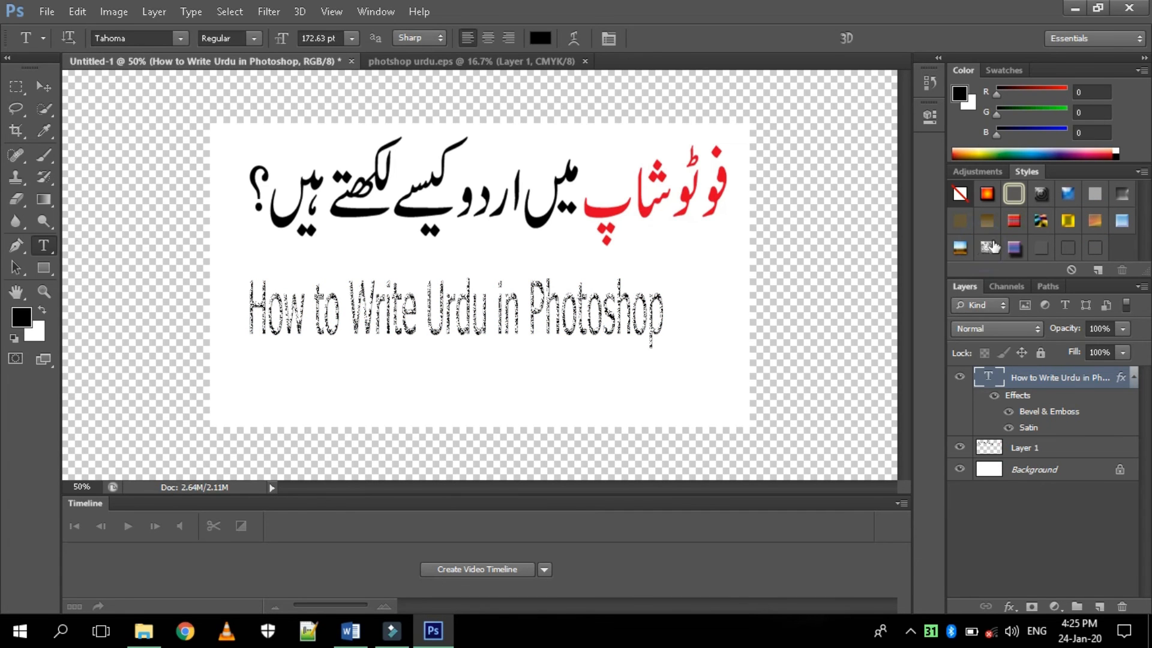
click(988, 195)
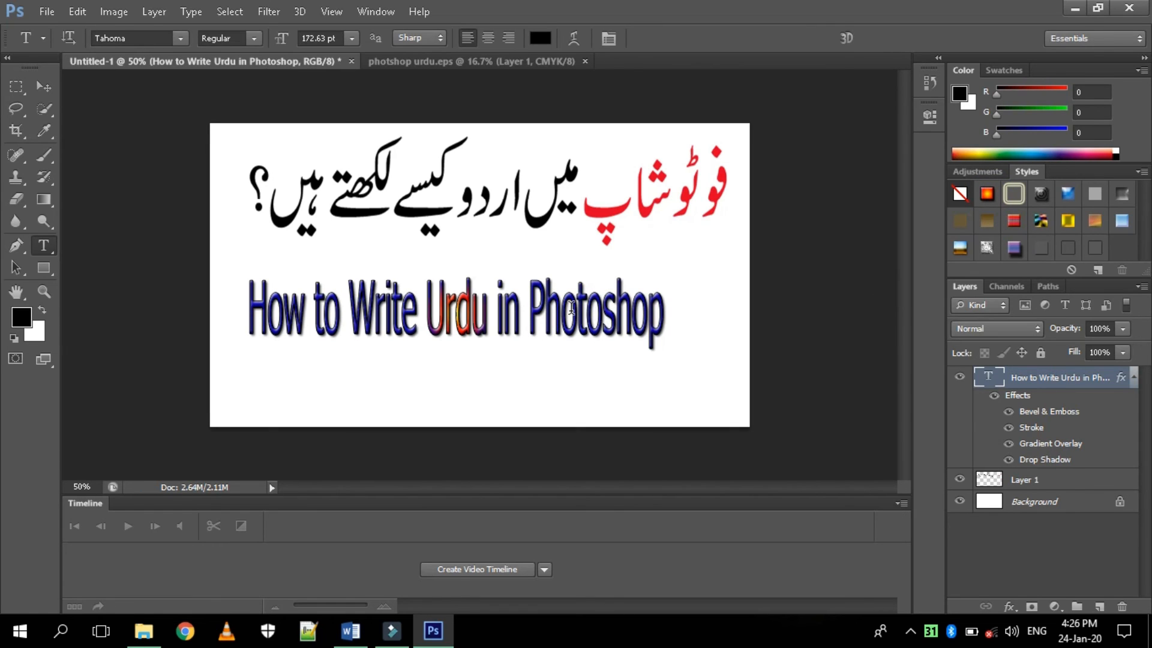
Step: Move the styled English text slightly up and to the left under the Urdu line
click(519, 304)
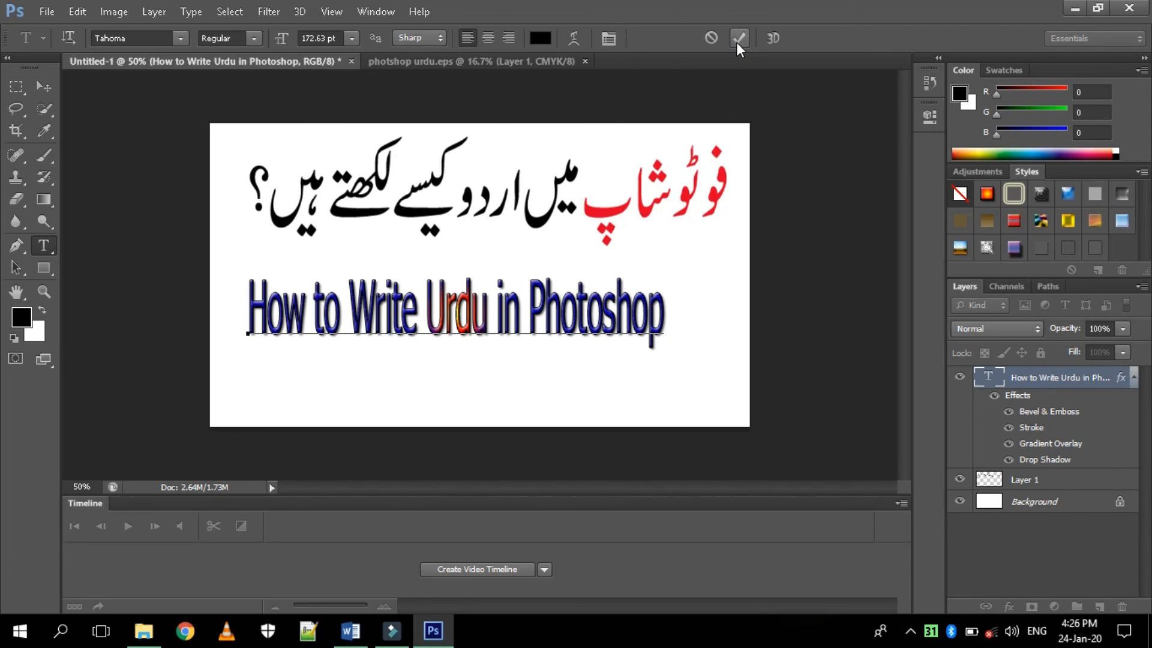
click(738, 39)
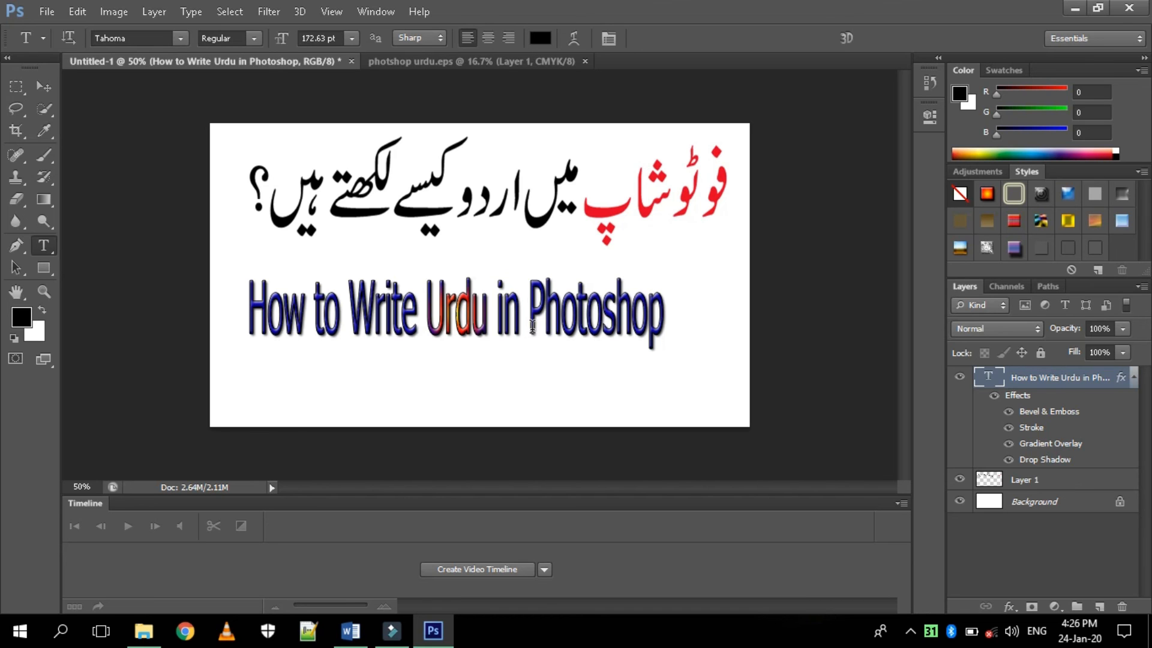
drag(532, 327, 529, 325)
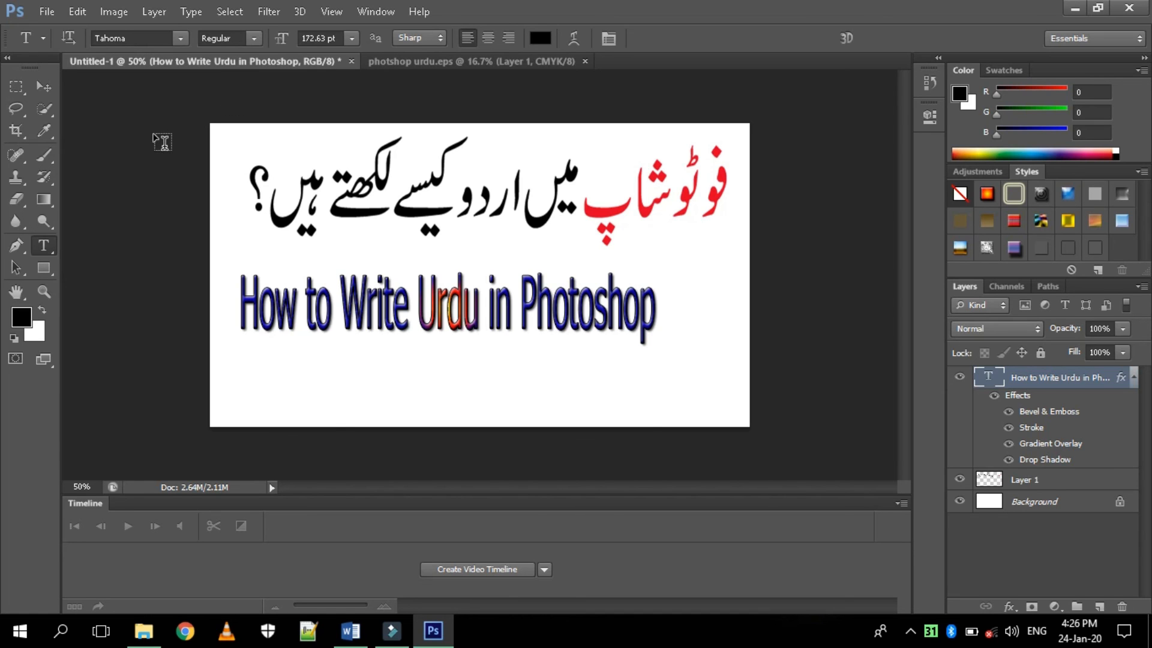
drag(46, 67, 48, 78)
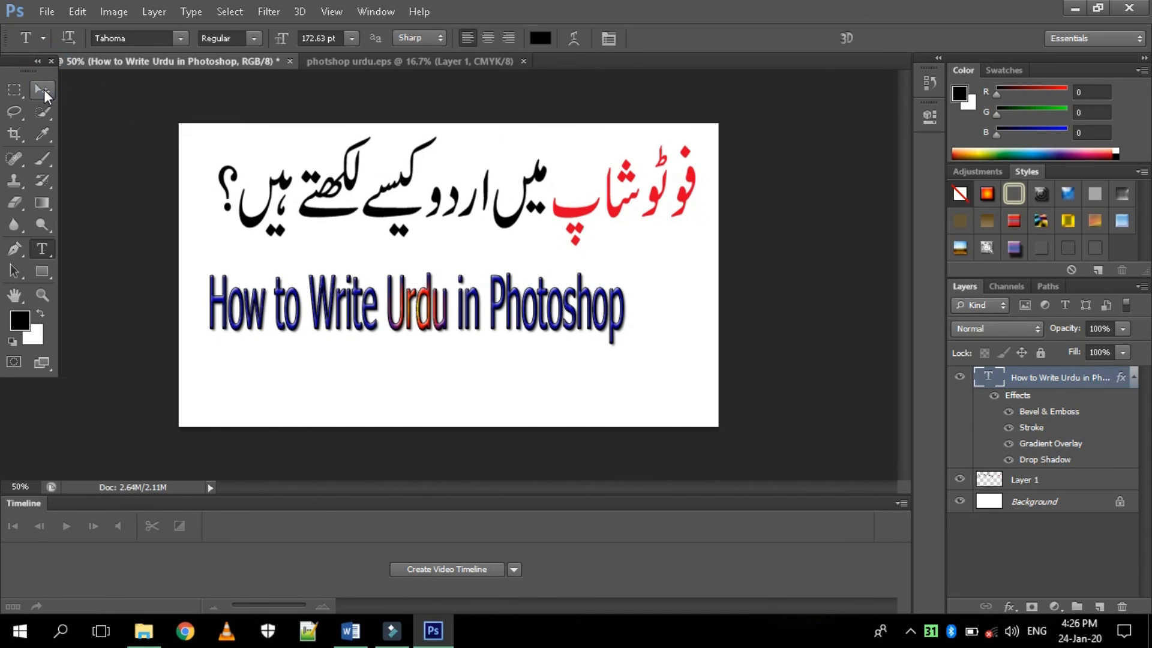
Step: Stretch the English text to about 117% width to match the Urdu line and move it up closer beneath that line
click(44, 89)
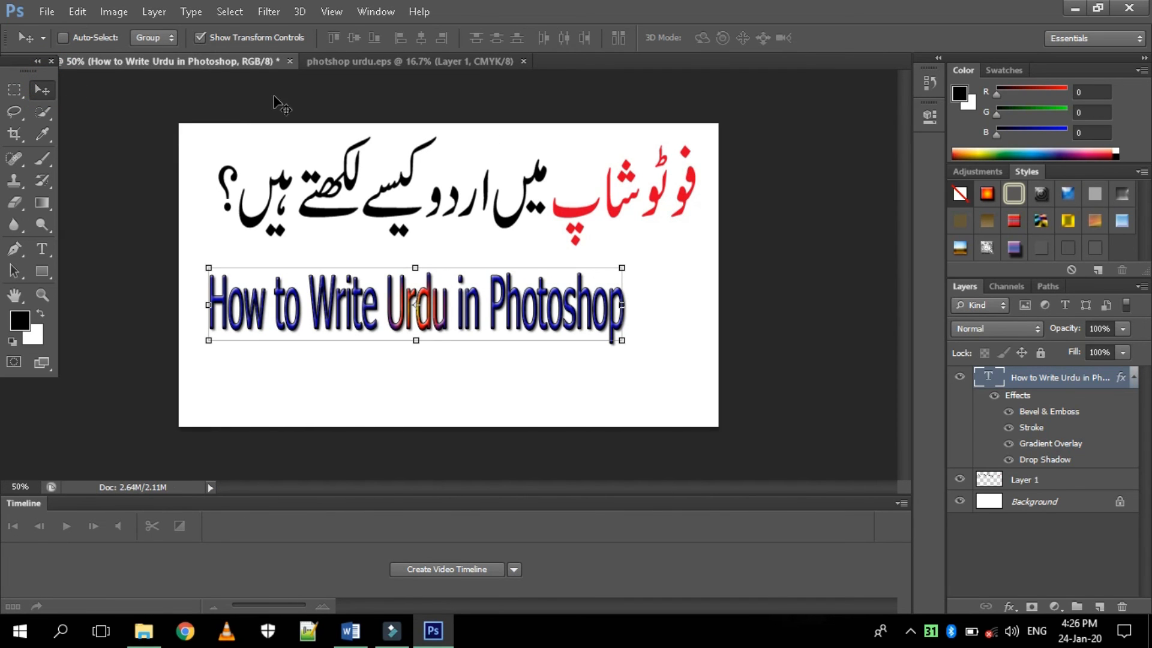
drag(624, 342, 695, 360)
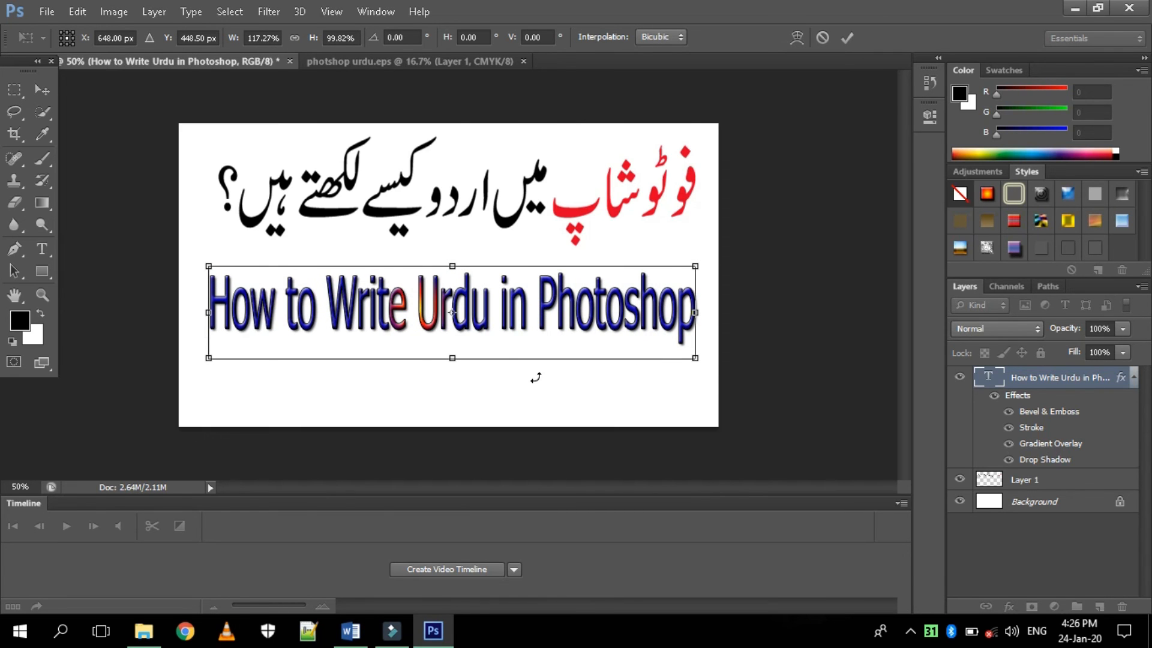
drag(490, 312, 493, 295)
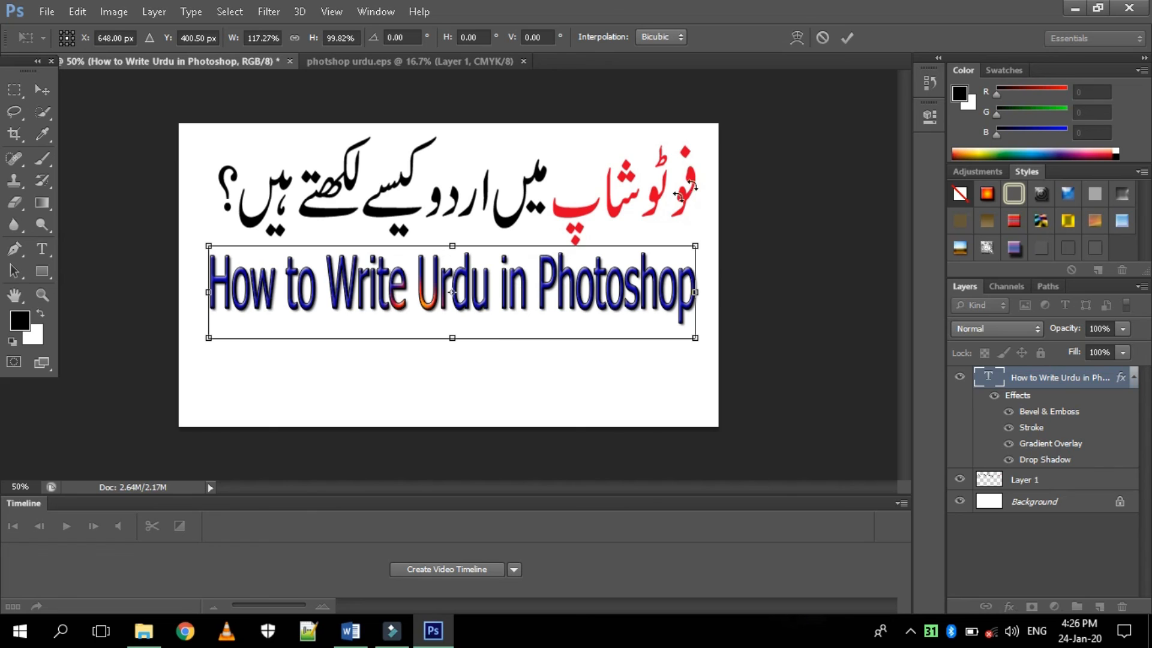
click(847, 38)
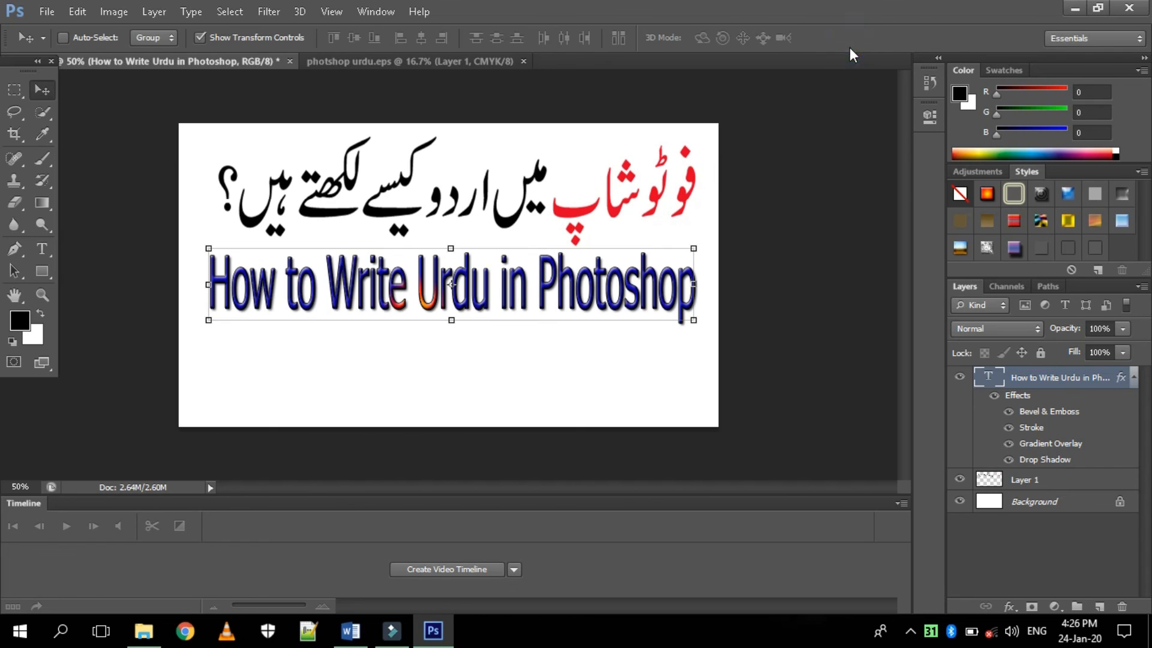
Step: Minimize the Photoshop window to show the desktop, and refresh the desktop several times
click(1075, 8)
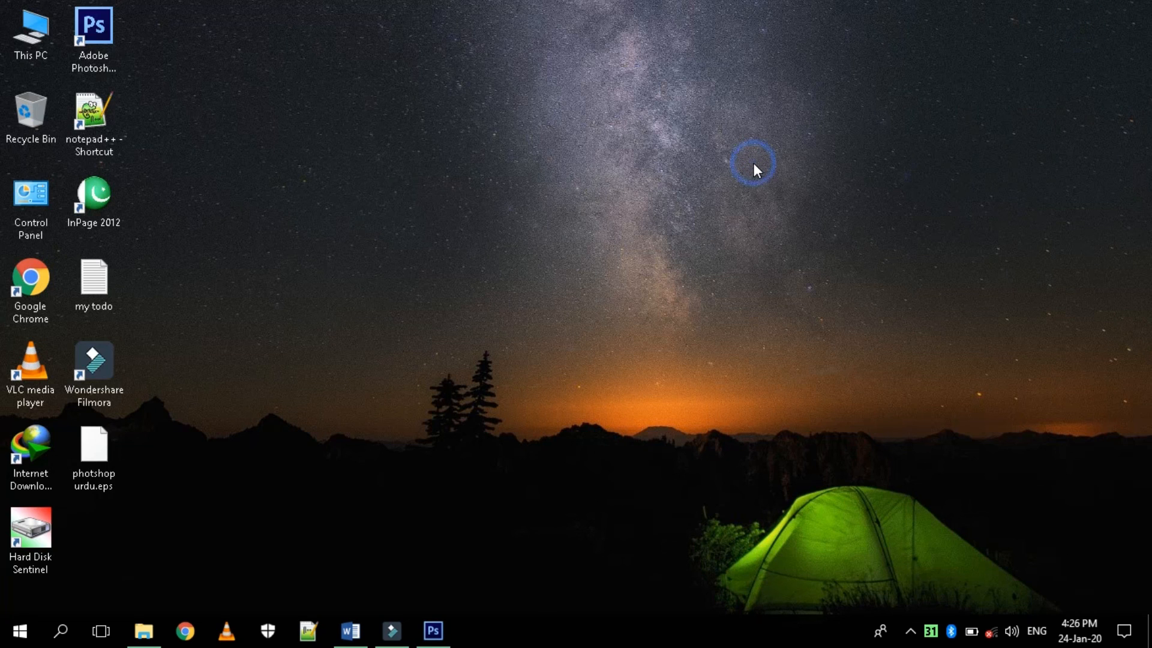
key(F5)
key(F5)
key(F5)
key(F5)
key(F5)
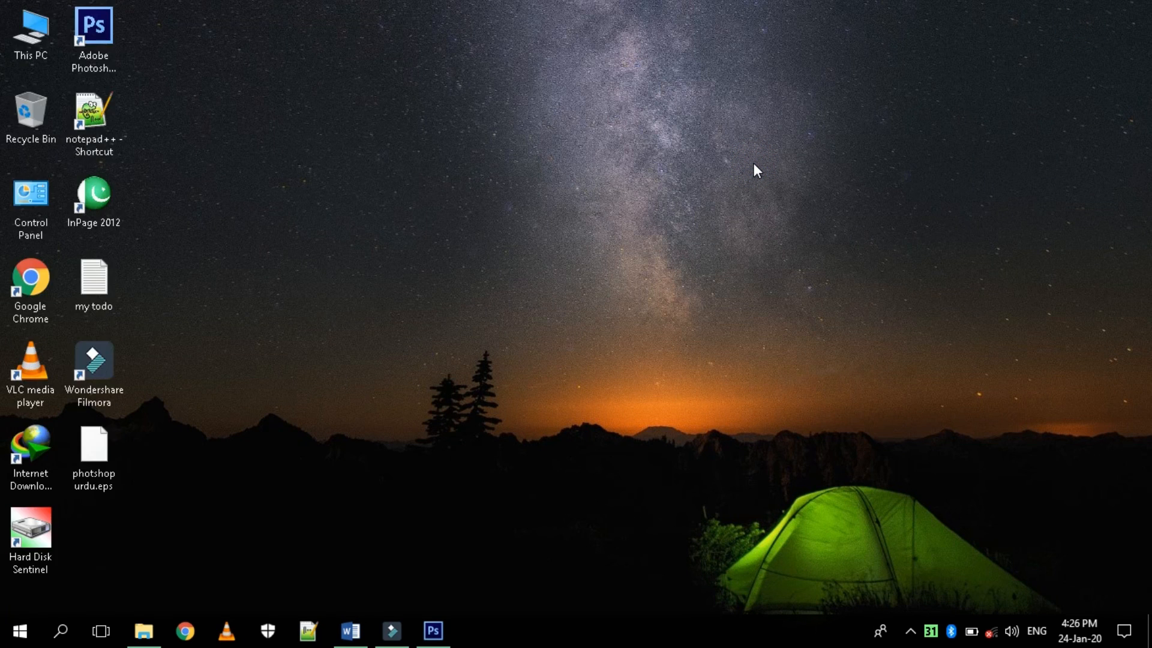